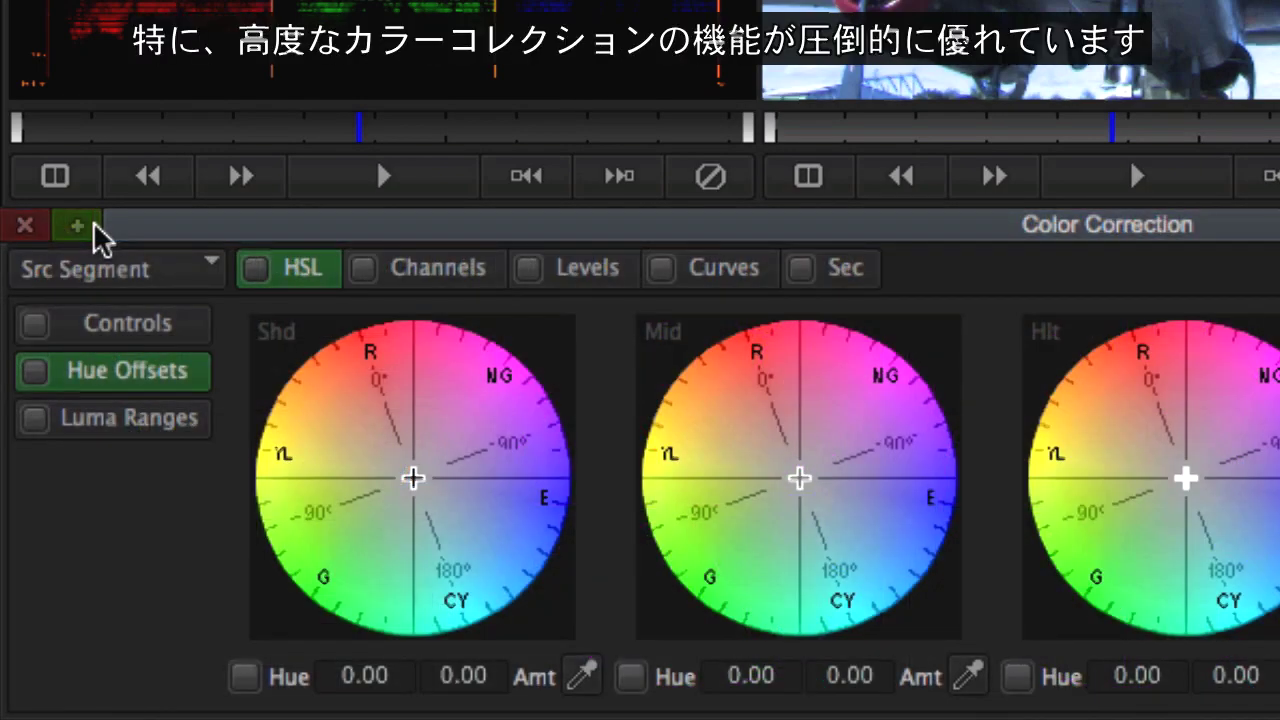
Preview the plane shot in Three Tone and narrow and lower the midtones luma range curve's peak
{"action": "left_click", "coordinate": [142, 415]}
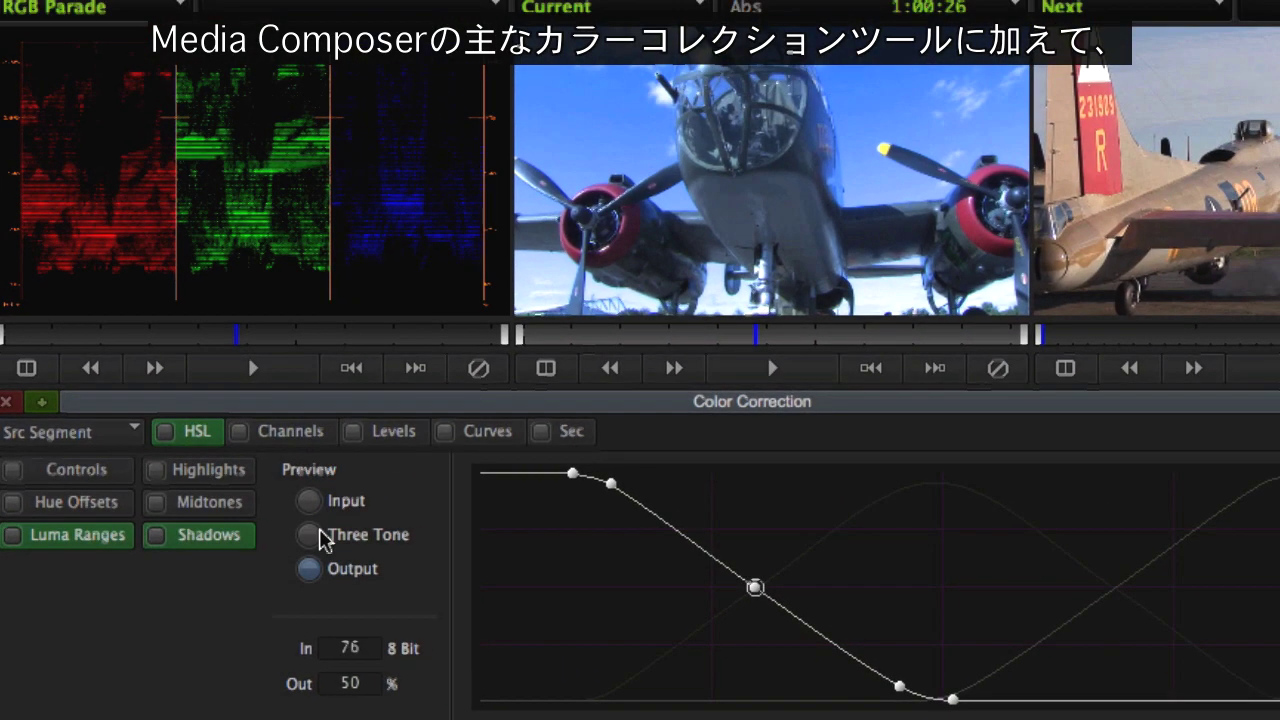
{"action": "left_click", "coordinate": [478, 419]}
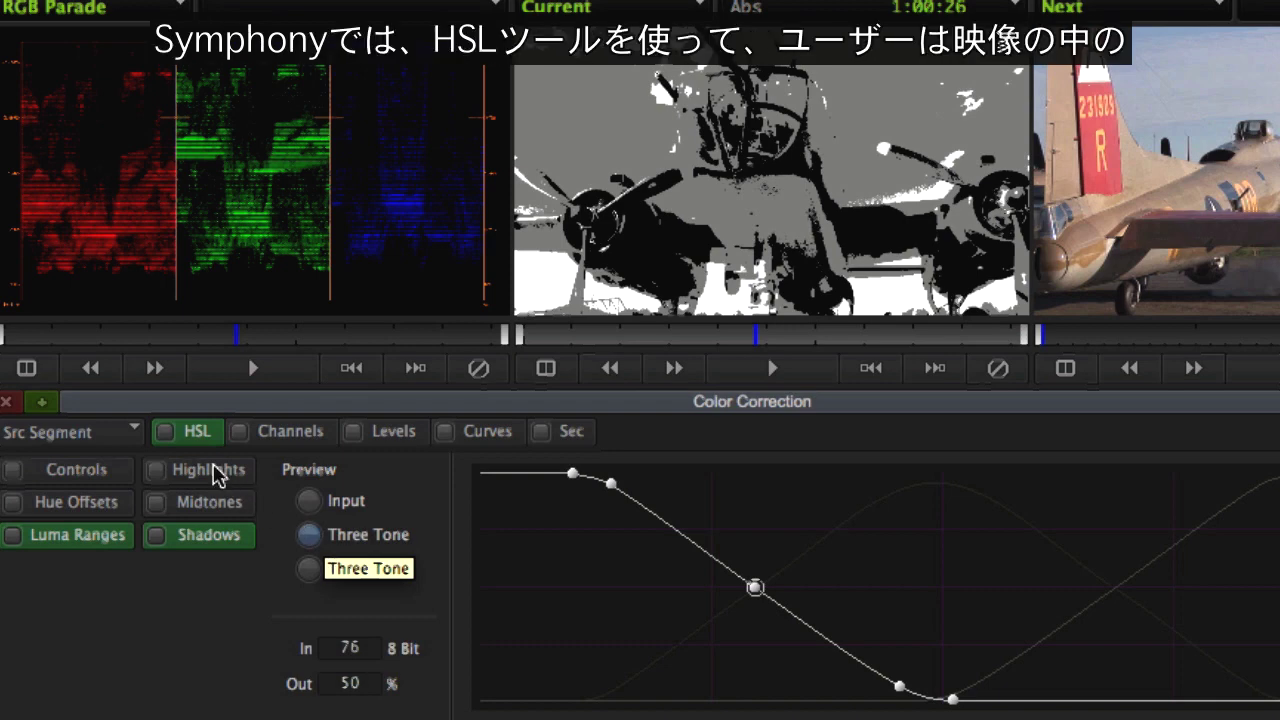
{"action": "left_click", "coordinate": [218, 503]}
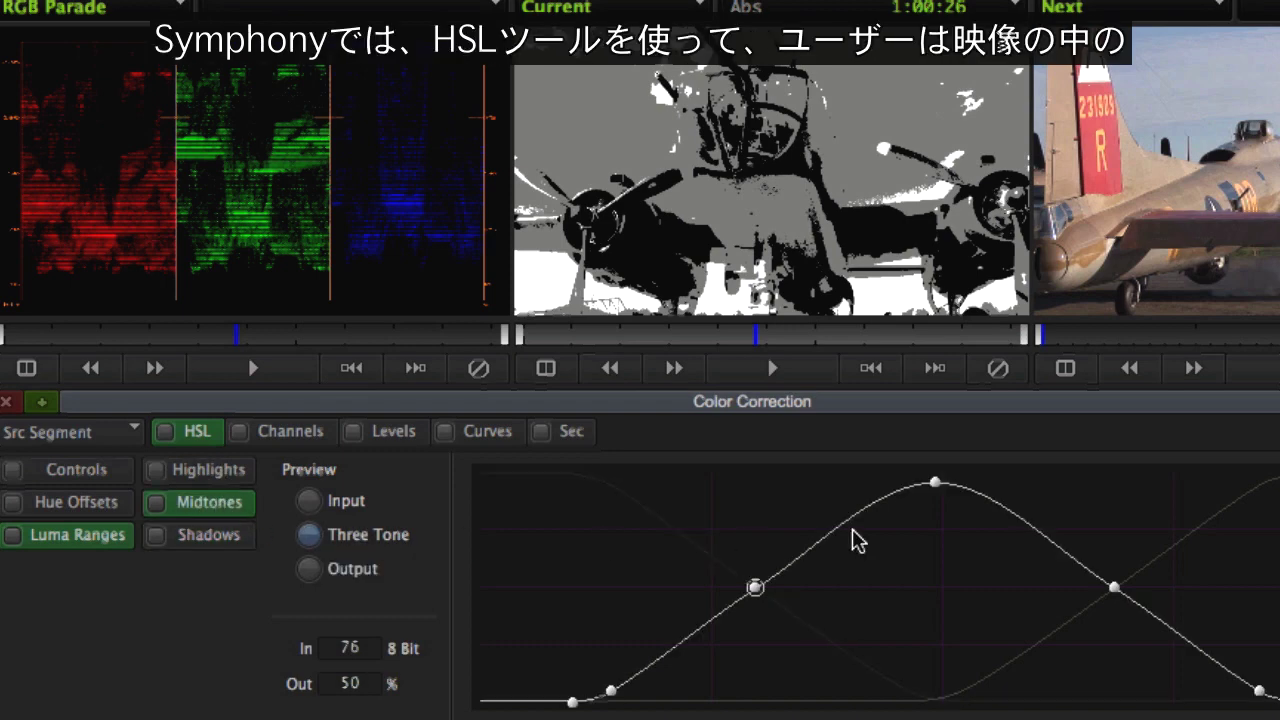
{"action": "left_click_drag", "start_coordinate": [1113, 590], "coordinate": [1067, 651]}
{"action": "mouse_move", "coordinate": [757, 589]}
{"action": "left_mouse_down"}
{"action": "mouse_move", "coordinate": [777, 616]}
{"action": "mouse_move", "coordinate": [755, 597]}
{"action": "left_mouse_up"}
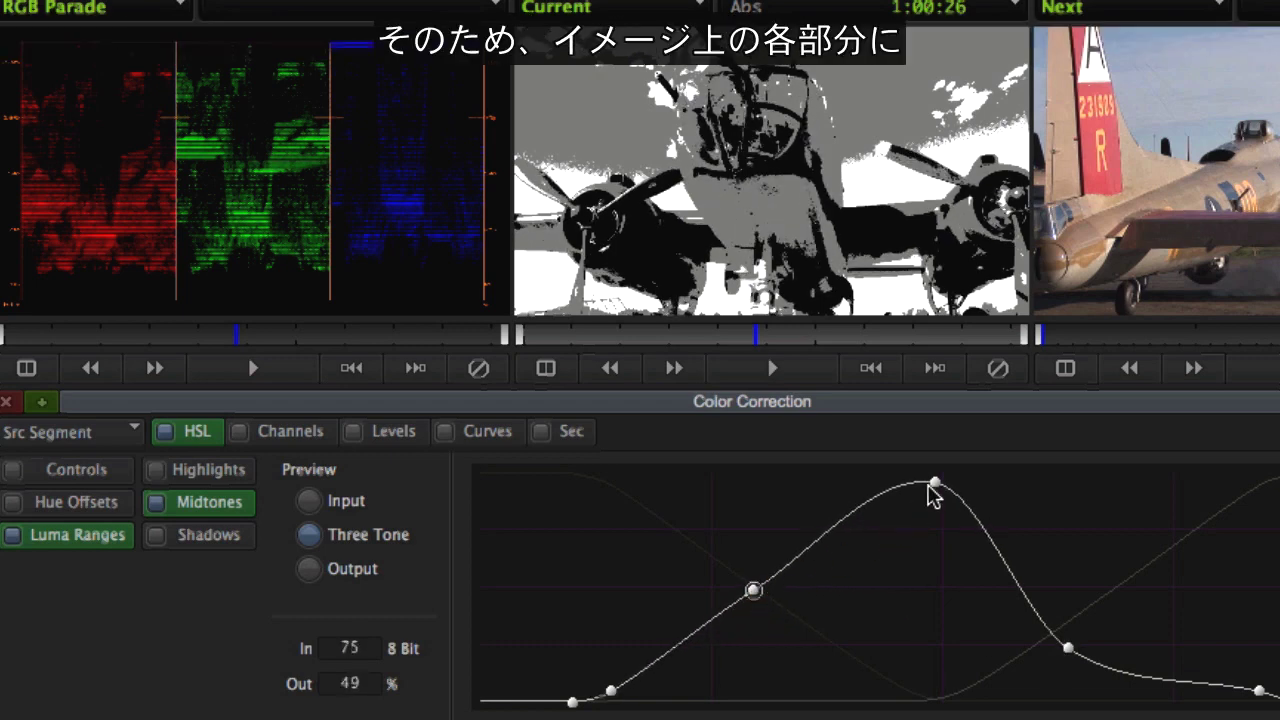
{"action": "left_click_drag", "start_coordinate": [937, 491], "coordinate": [890, 545]}
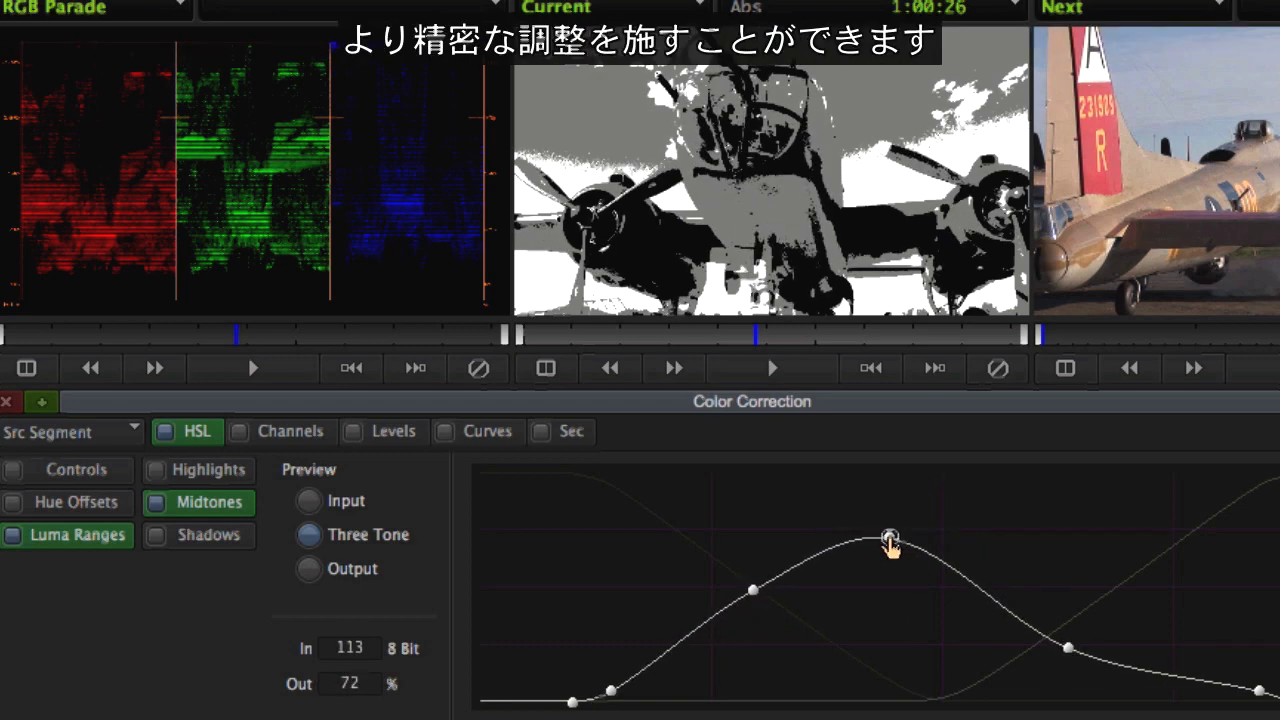
{"action": "left_click", "coordinate": [243, 480]}
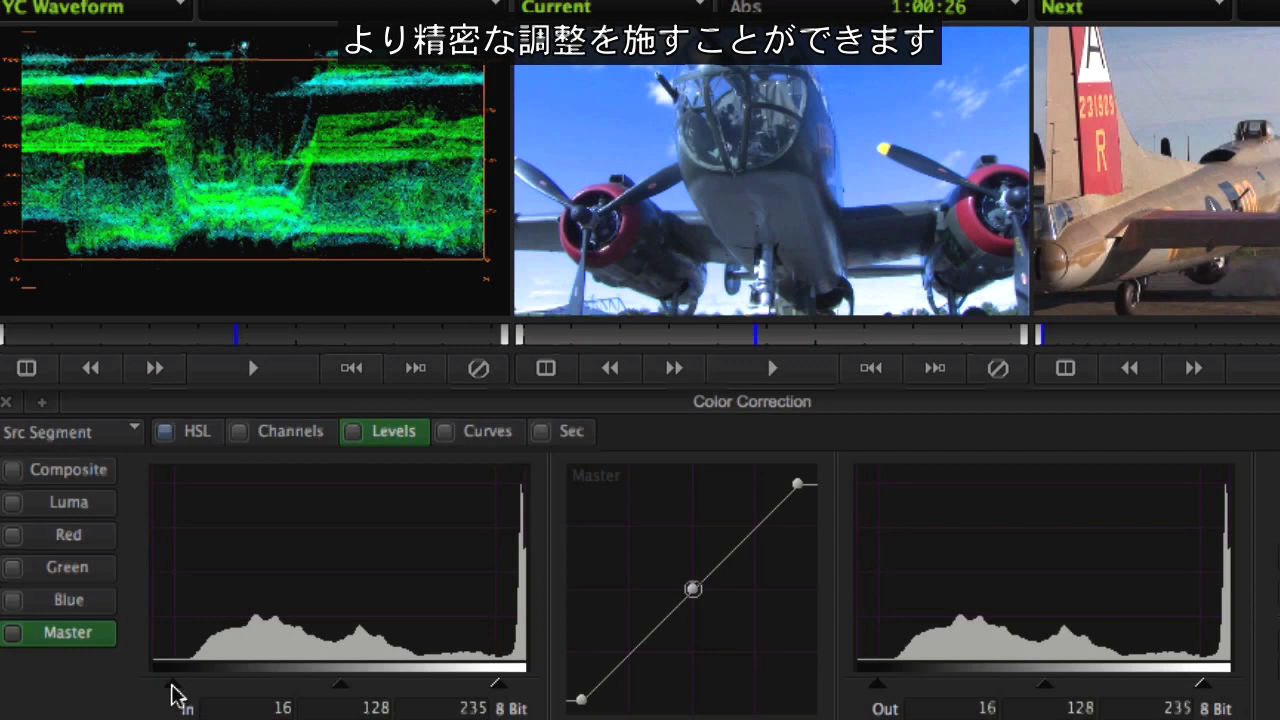
Set Levels input black 27, input white 244, master midpoint 140, then lower the red channel midpoint
{"action": "left_click_drag", "start_coordinate": [176, 688], "coordinate": [195, 690]}
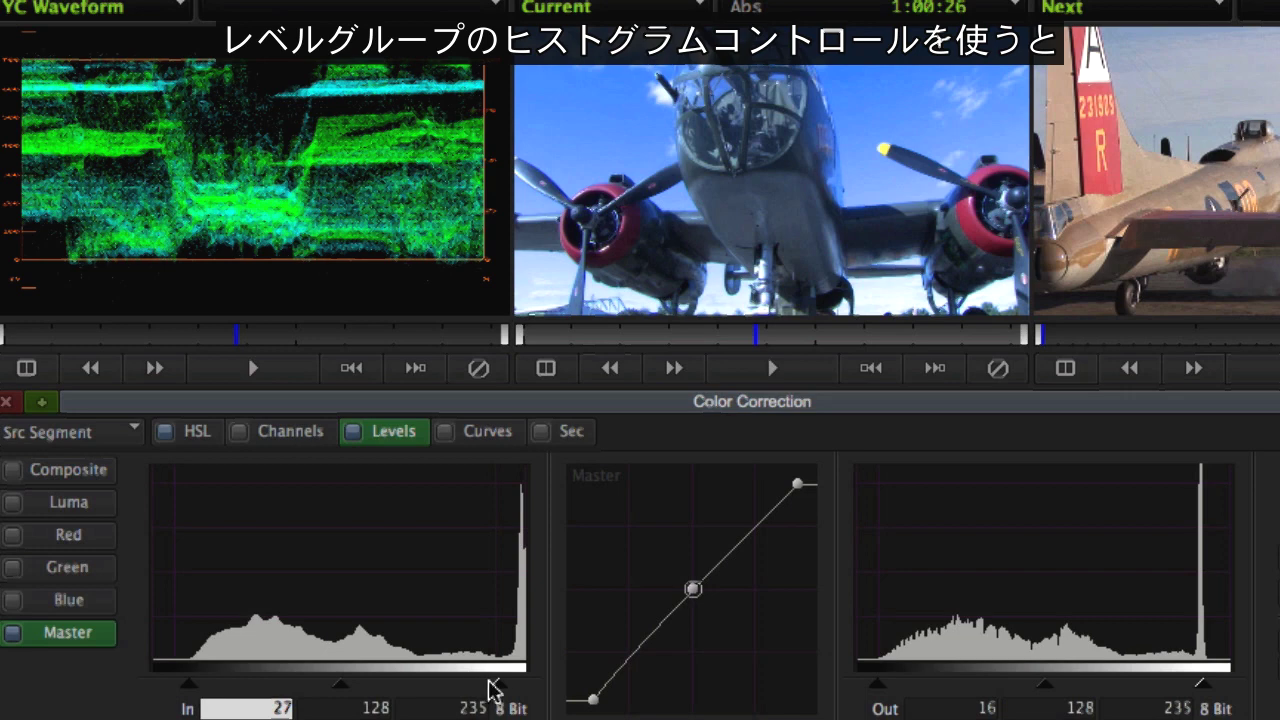
{"action": "left_click_drag", "start_coordinate": [497, 688], "coordinate": [510, 690]}
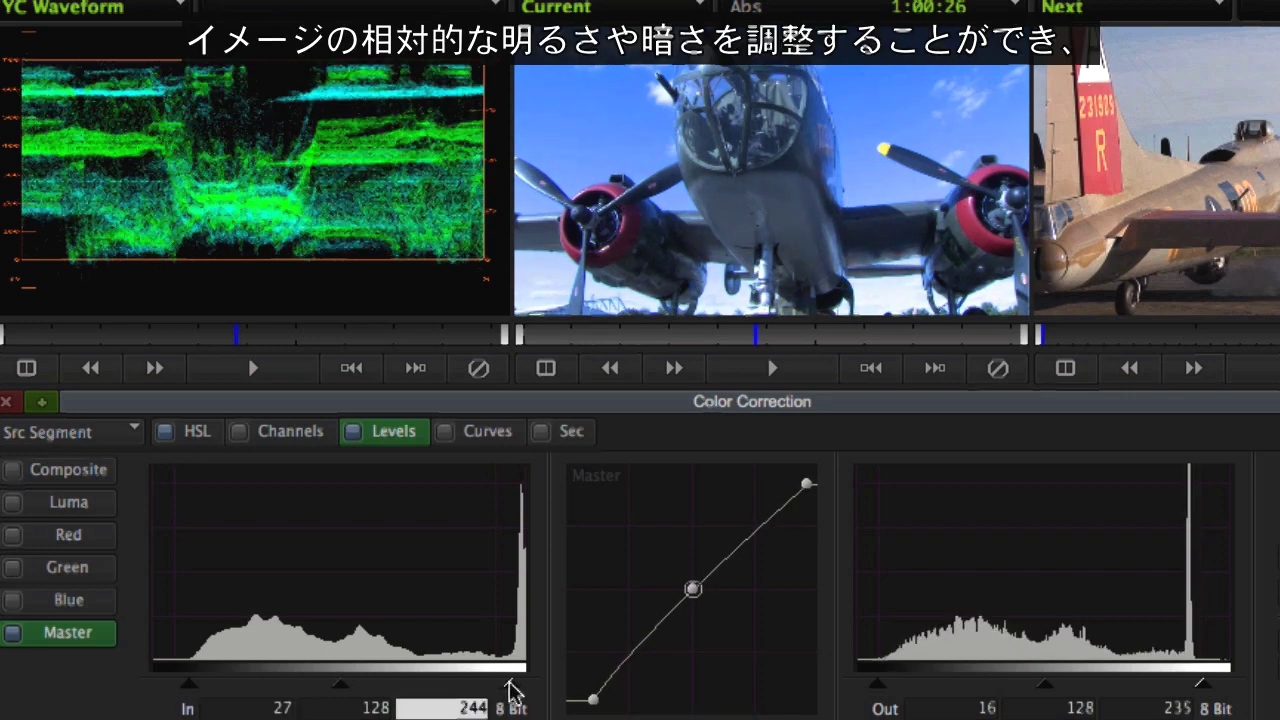
{"action": "left_click_drag", "start_coordinate": [693, 590], "coordinate": [703, 598]}
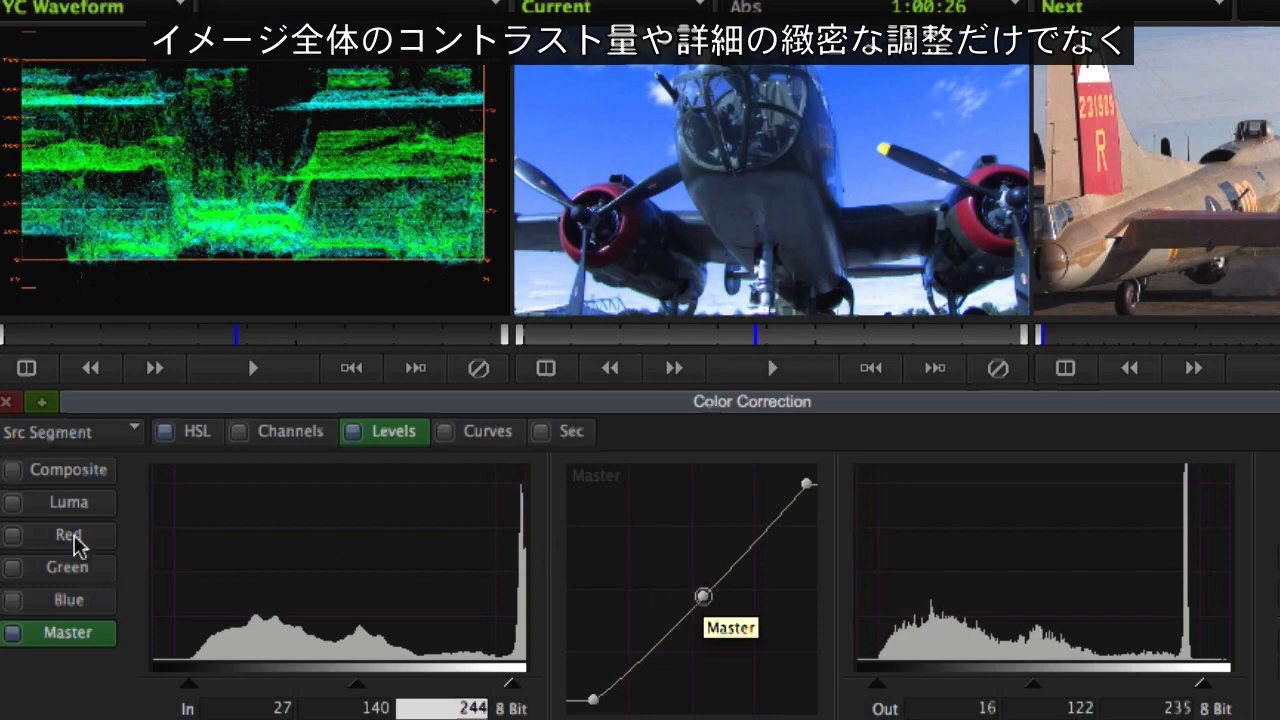
{"action": "left_click", "coordinate": [77, 545]}
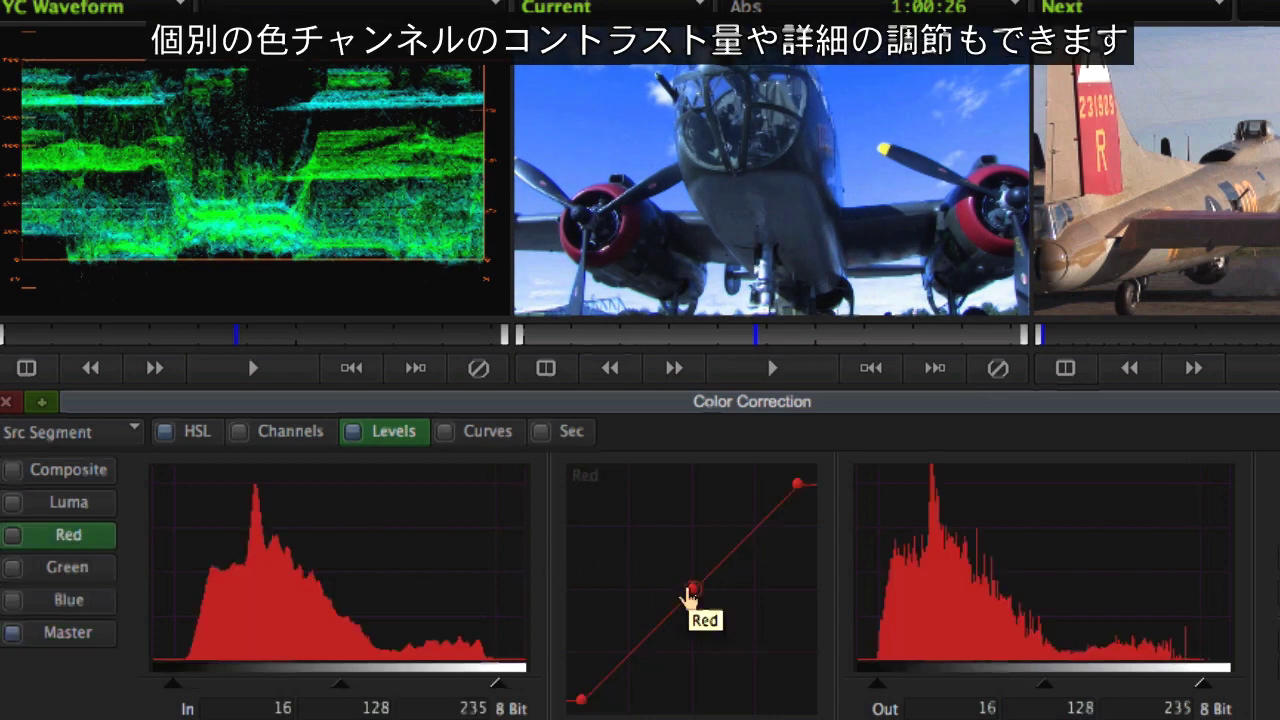
{"action": "left_click_drag", "start_coordinate": [691, 600], "coordinate": [682, 613]}
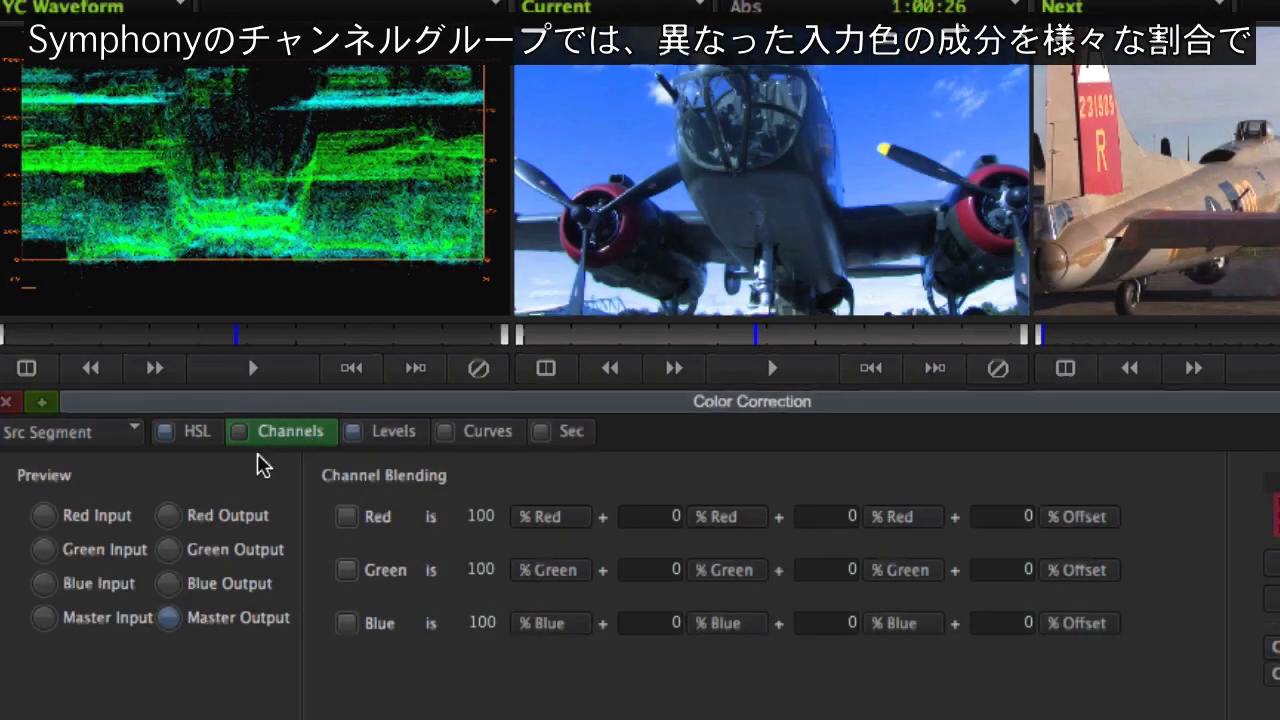
Preview the red, green and blue outputs in grayscale and set blue's own contribution to 50%
{"action": "left_click", "coordinate": [168, 516]}
{"action": "left_click", "coordinate": [168, 550]}
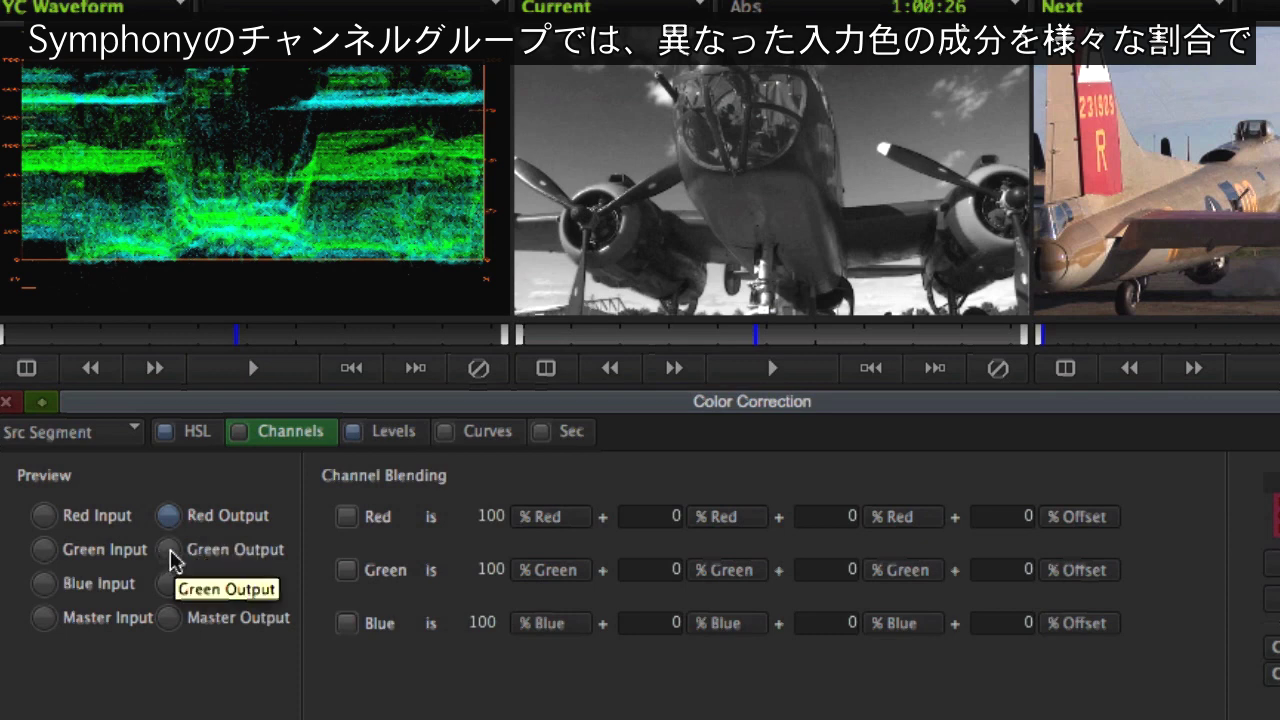
{"action": "left_click", "coordinate": [170, 586]}
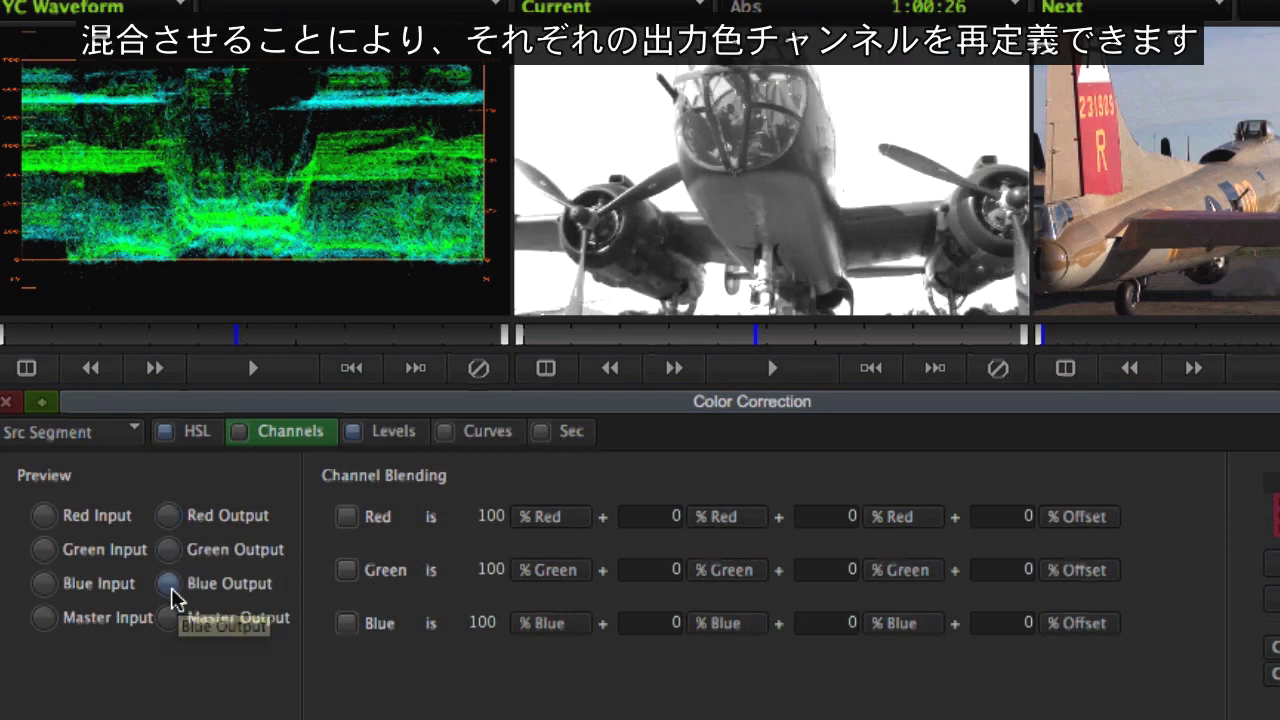
{"action": "left_click", "coordinate": [482, 624]}
{"action": "type", "text": "50"}
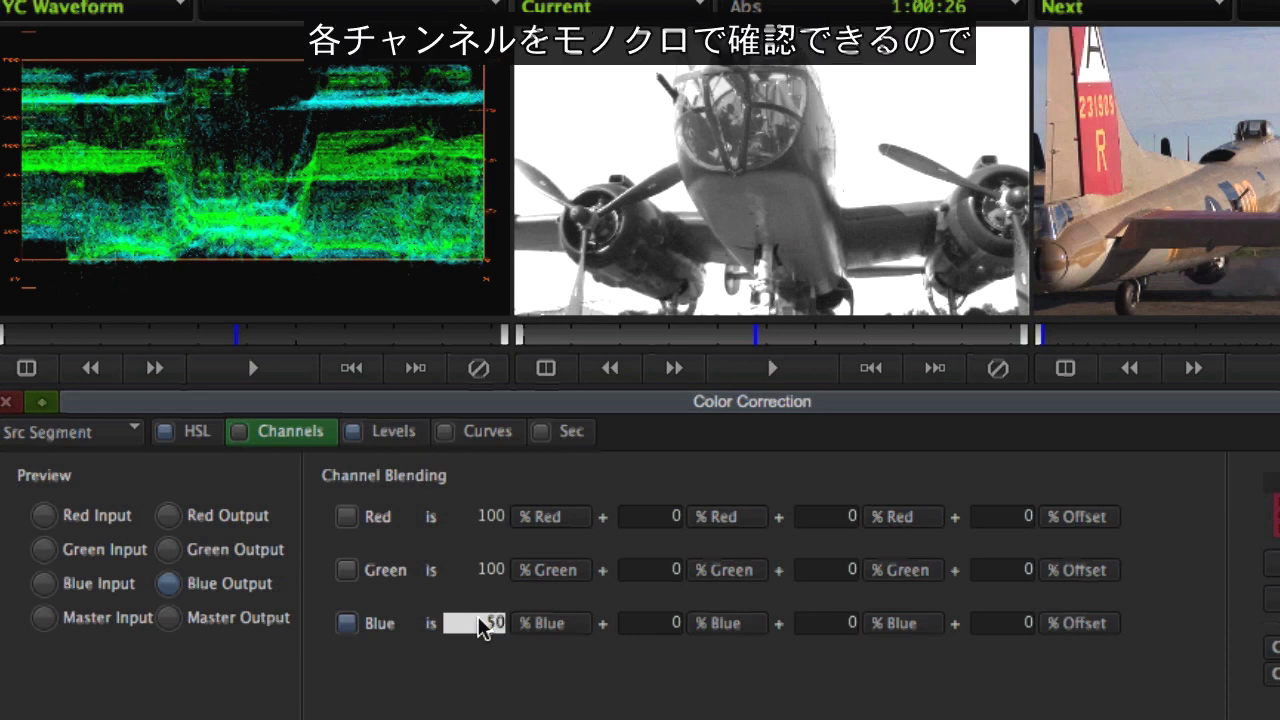
{"action": "key", "text": "Return"}
Add 30% Green and 20% Red to the blue channel, then compare against the original blue input
{"action": "left_click", "coordinate": [719, 624]}
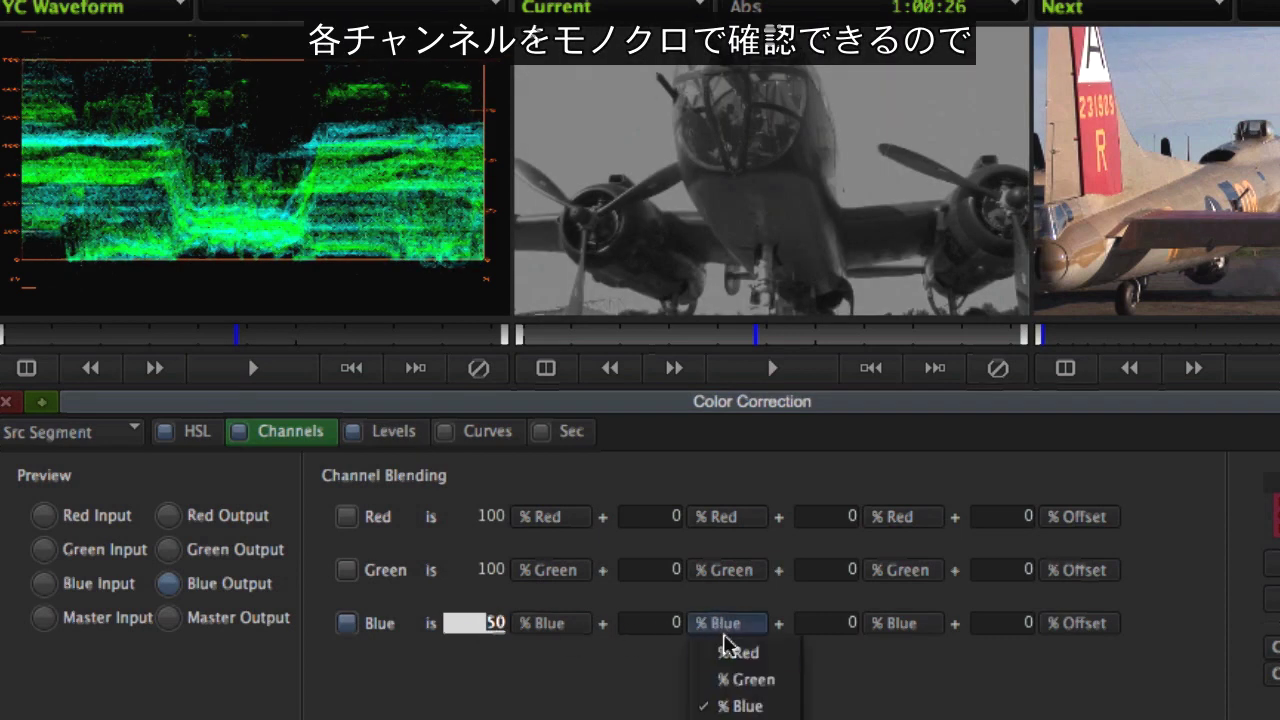
{"action": "left_click", "coordinate": [752, 679]}
{"action": "left_click", "coordinate": [670, 634]}
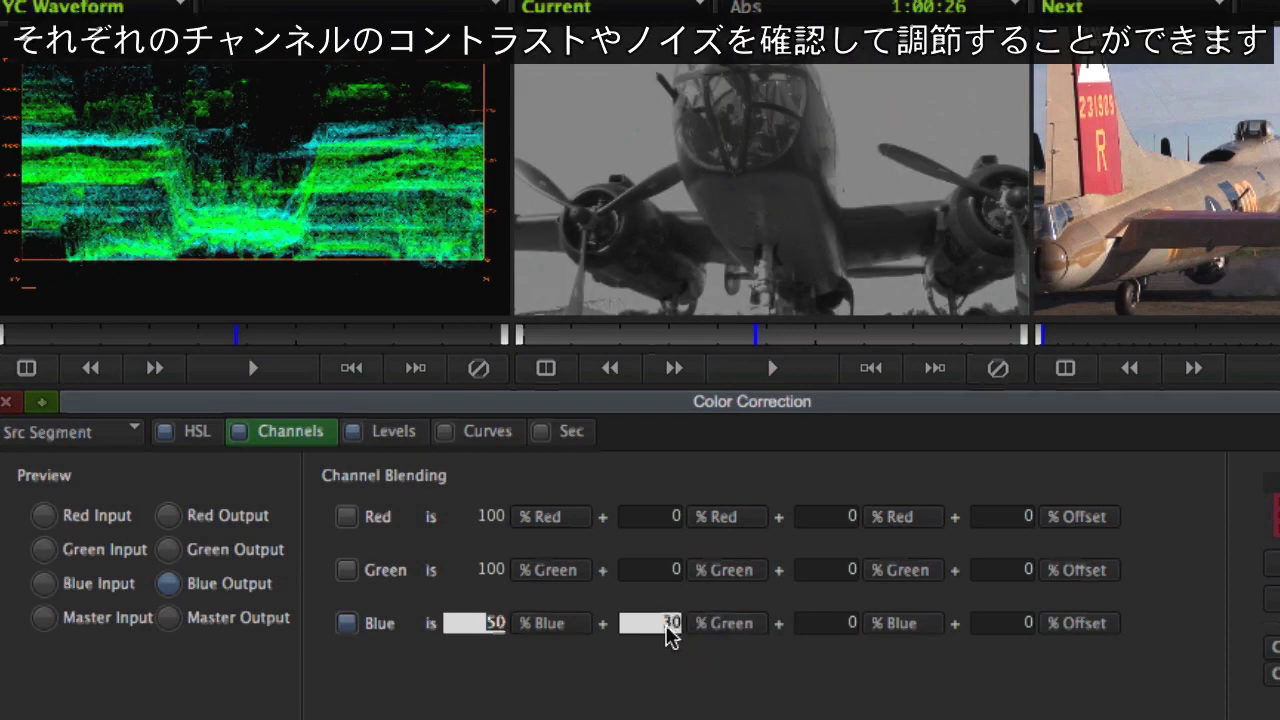
{"action": "key", "text": "Return"}
{"action": "left_click", "coordinate": [875, 623]}
{"action": "left_click", "coordinate": [908, 651]}
{"action": "left_click", "coordinate": [848, 638]}
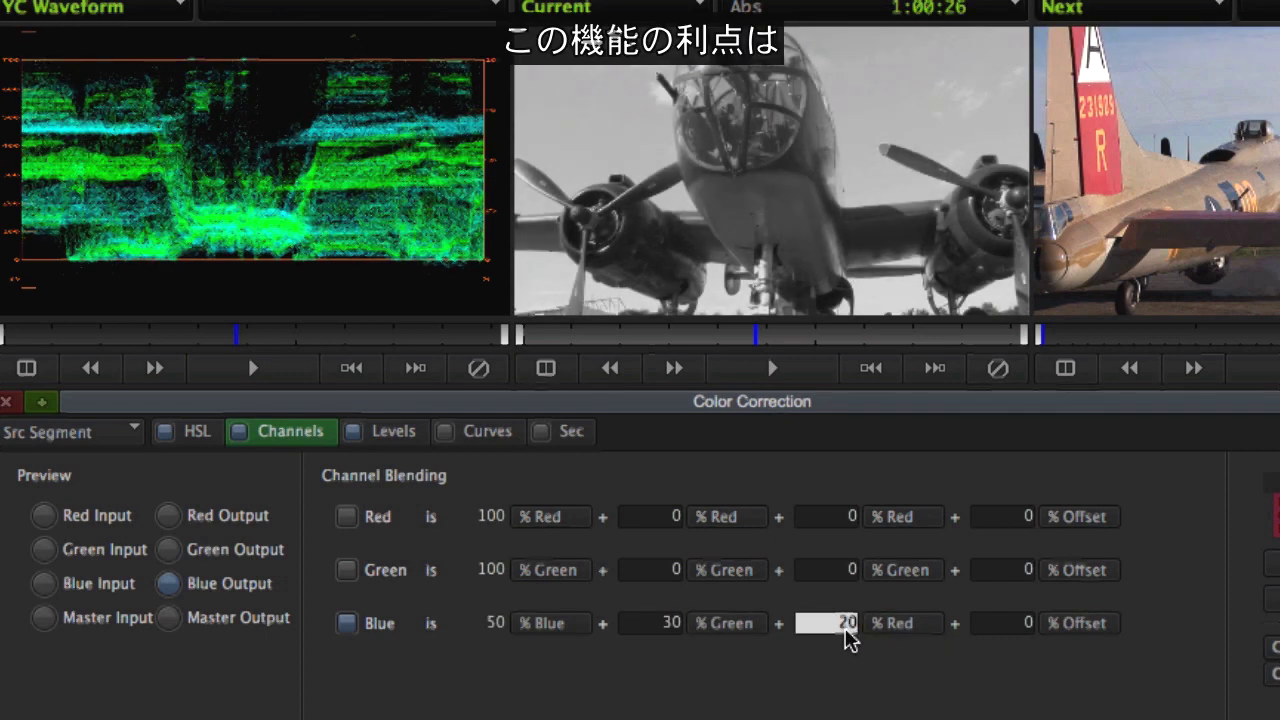
{"action": "key", "text": "Return"}
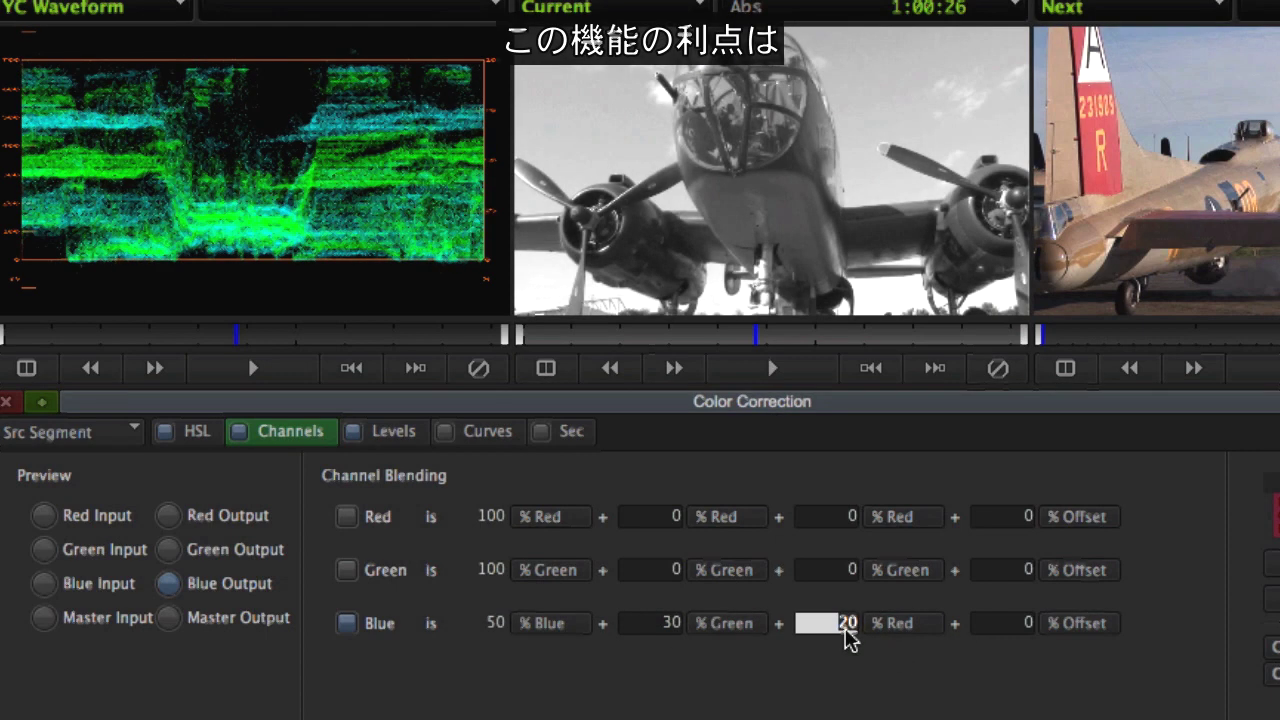
{"action": "left_click", "coordinate": [82, 588]}
{"action": "left_click", "coordinate": [170, 588]}
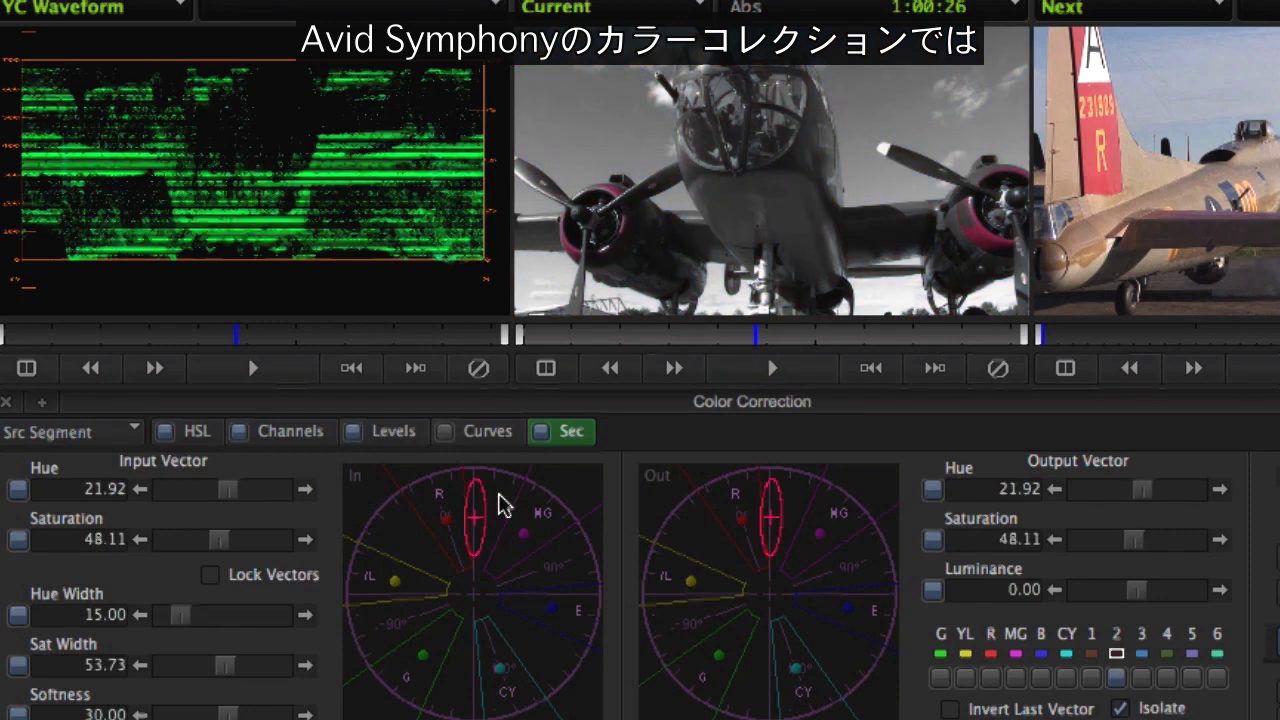
Widen the secondary selection to Sat Width 77.50 and Hue Width 28.75 with softer edges
{"action": "left_click_drag", "start_coordinate": [229, 667], "coordinate": [260, 662]}
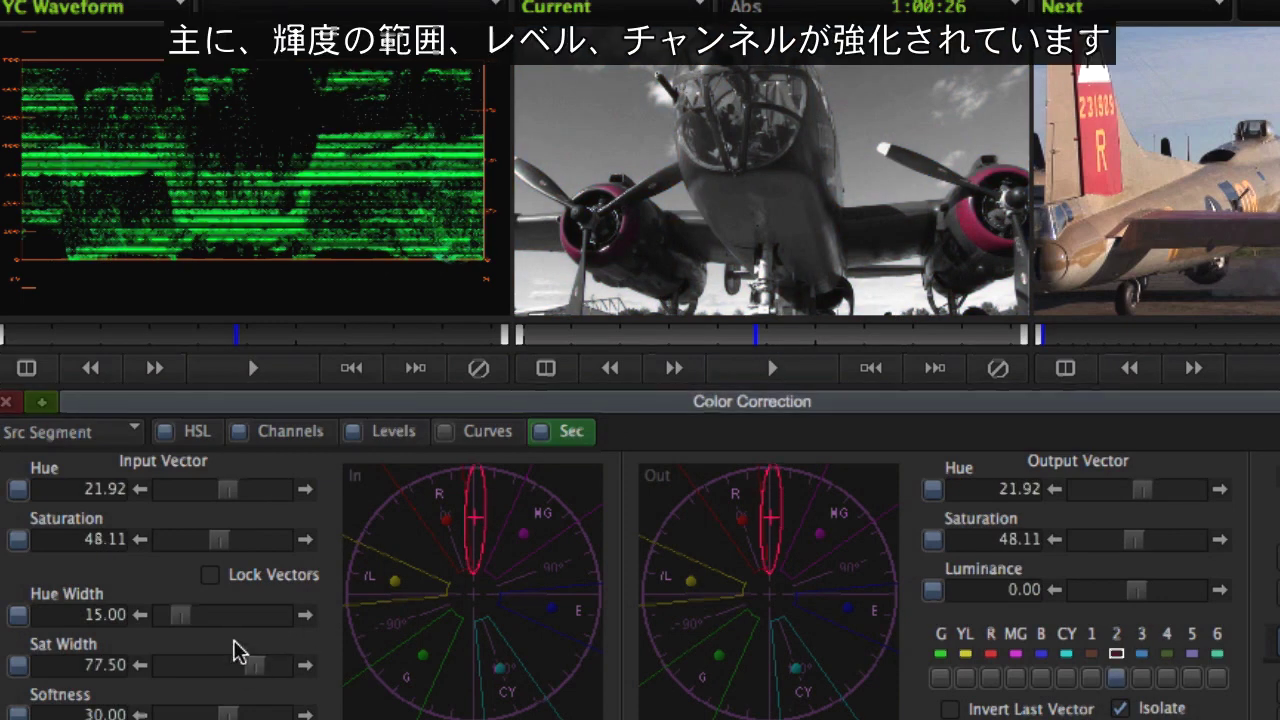
{"action": "left_click_drag", "start_coordinate": [183, 614], "coordinate": [203, 613]}
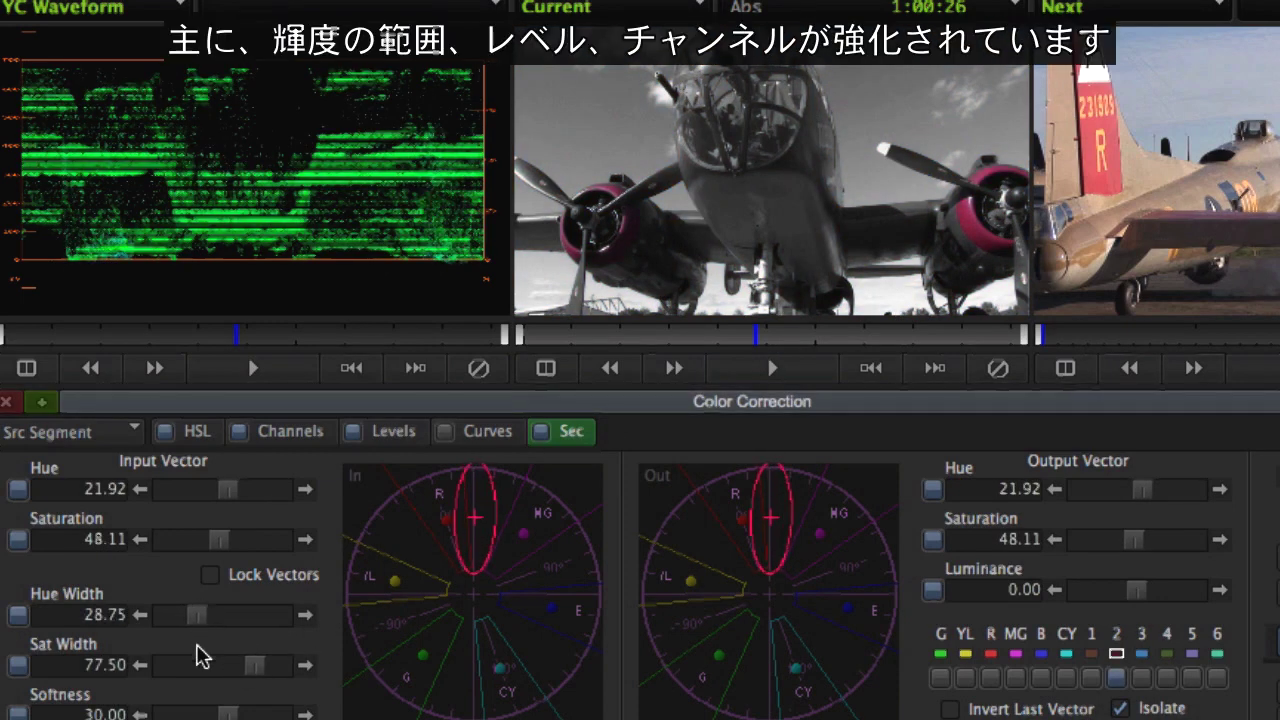
{"action": "left_click_drag", "start_coordinate": [229, 714], "coordinate": [245, 713]}
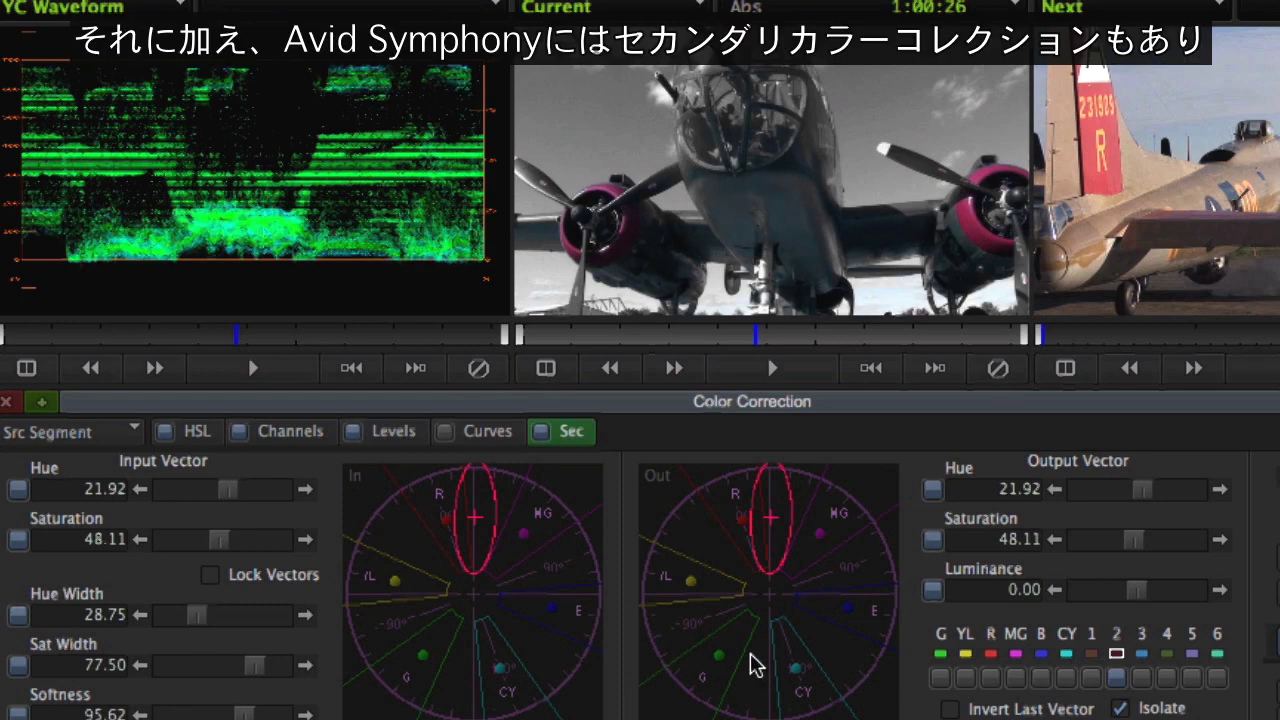
Remap the selection to Output Hue 49.50 and Saturation 43.75, then compare before and after
{"action": "left_click_drag", "start_coordinate": [1150, 492], "coordinate": [1155, 490]}
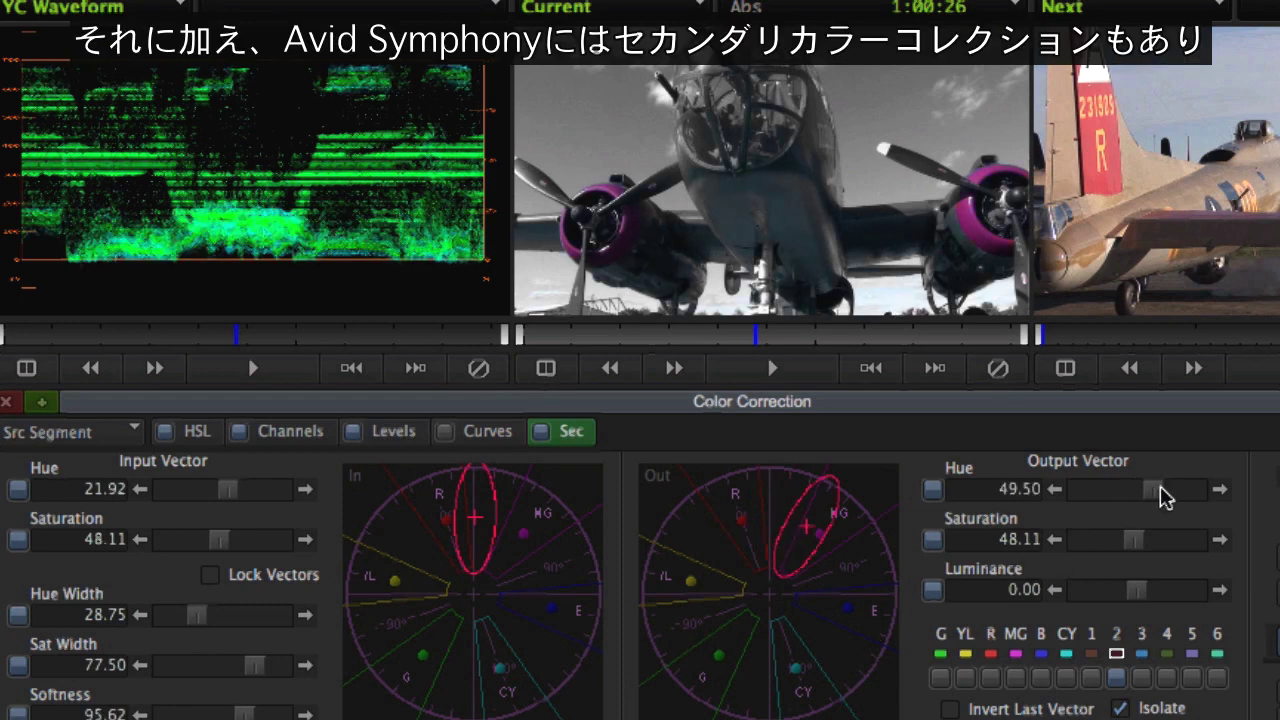
{"action": "left_click_drag", "start_coordinate": [1133, 537], "coordinate": [1127, 540]}
{"action": "left_click", "coordinate": [1141, 677]}
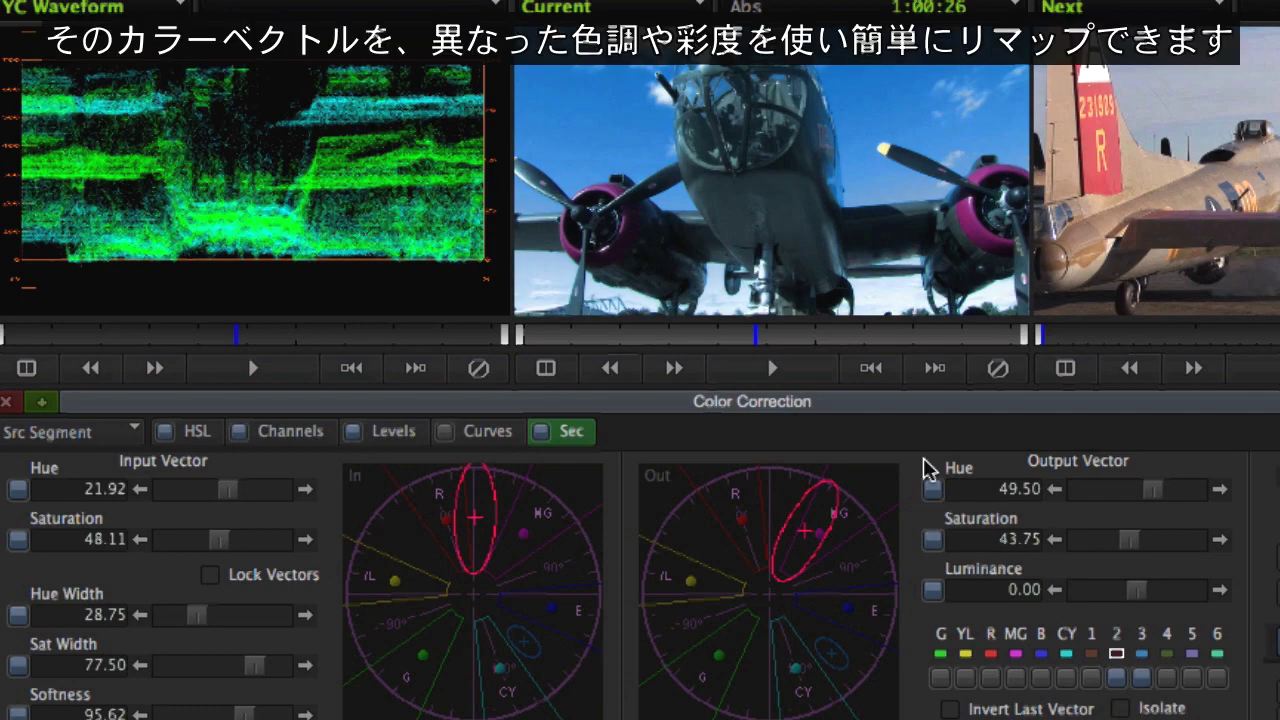
{"action": "left_click", "coordinate": [551, 368]}
{"action": "left_click", "coordinate": [547, 369]}
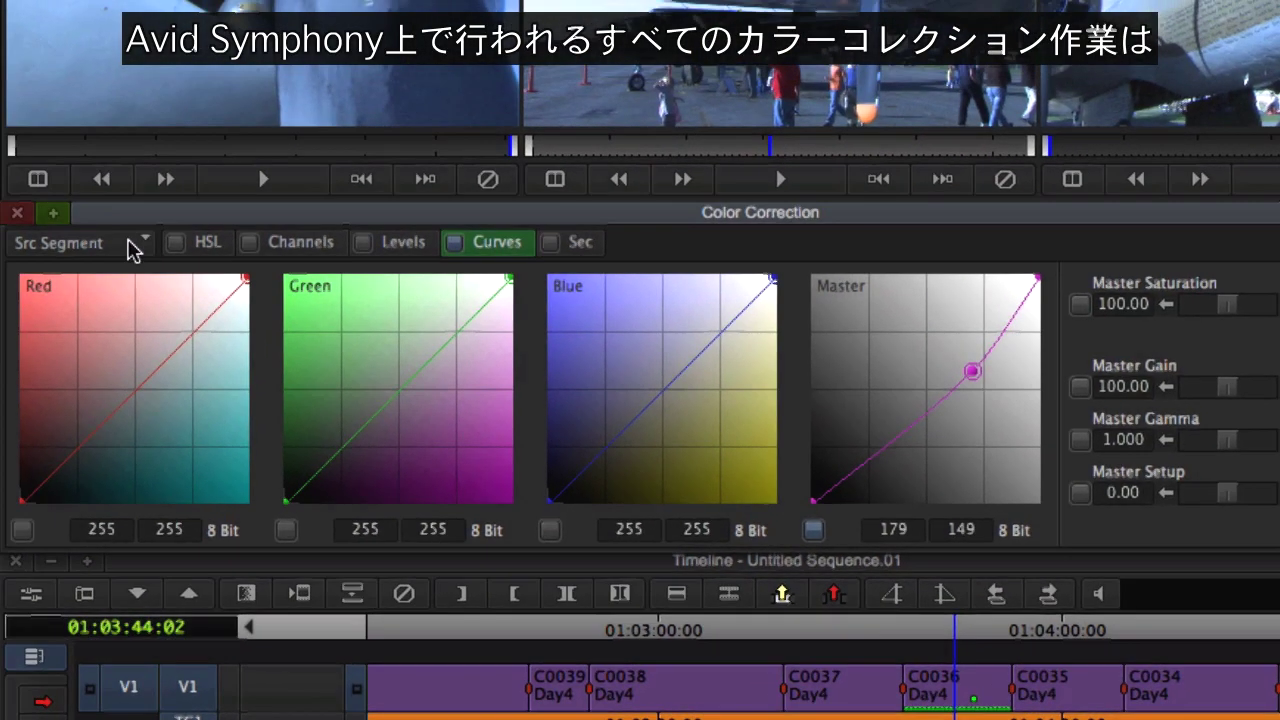
Apply a Program Segment correction bending the blue curve to 182→133, then show the Levels histograms
{"action": "left_click", "coordinate": [4, 192]}
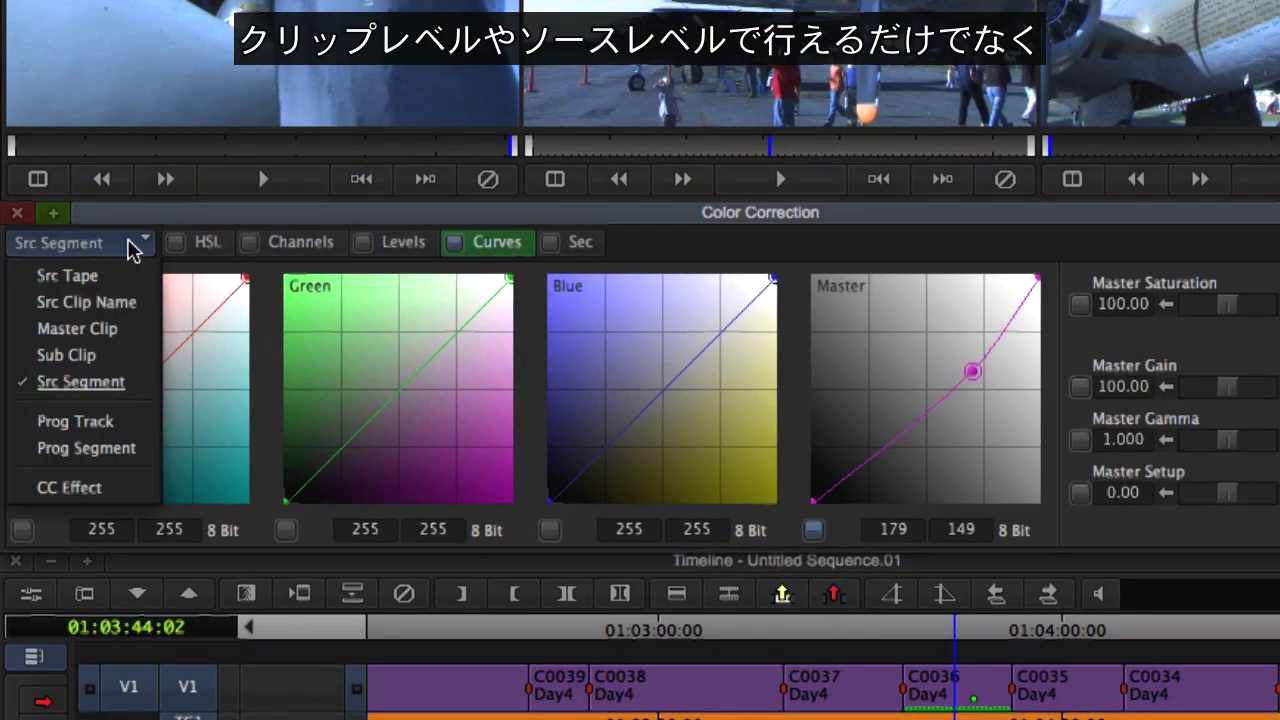
{"action": "left_click", "coordinate": [135, 450]}
{"action": "left_click_drag", "start_coordinate": [640, 426], "coordinate": [711, 385]}
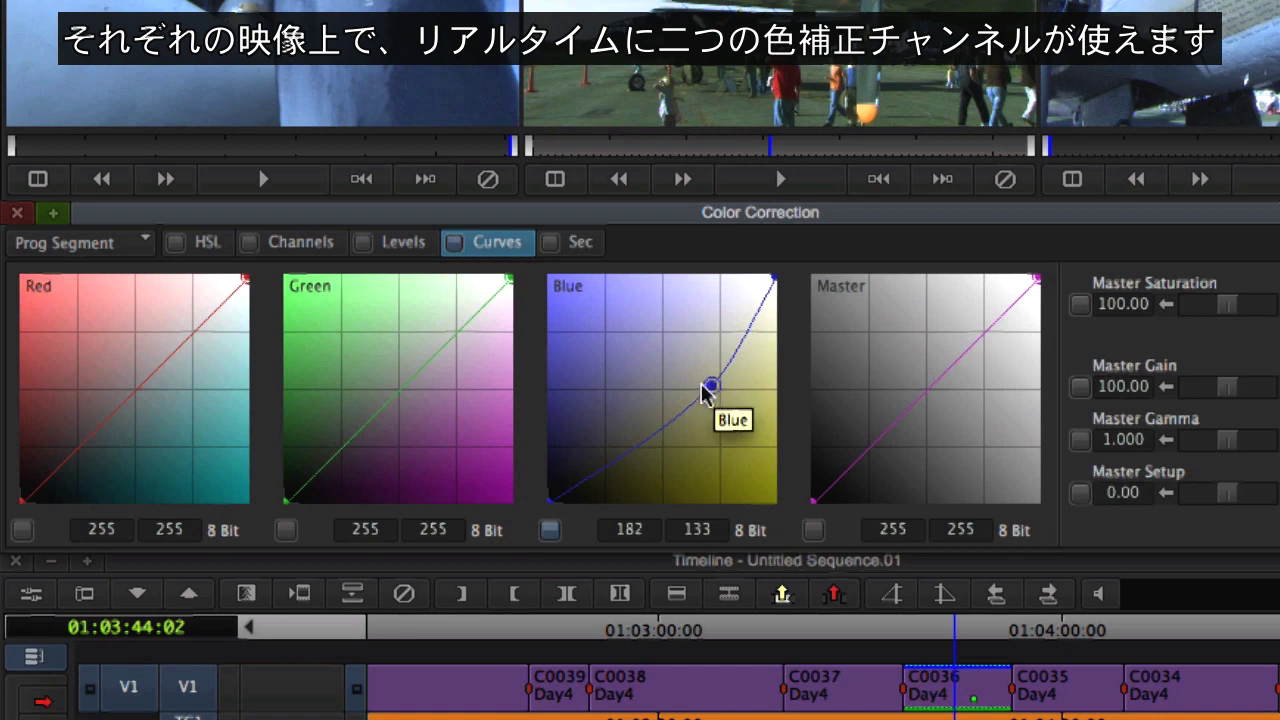
{"action": "left_click", "coordinate": [400, 247]}
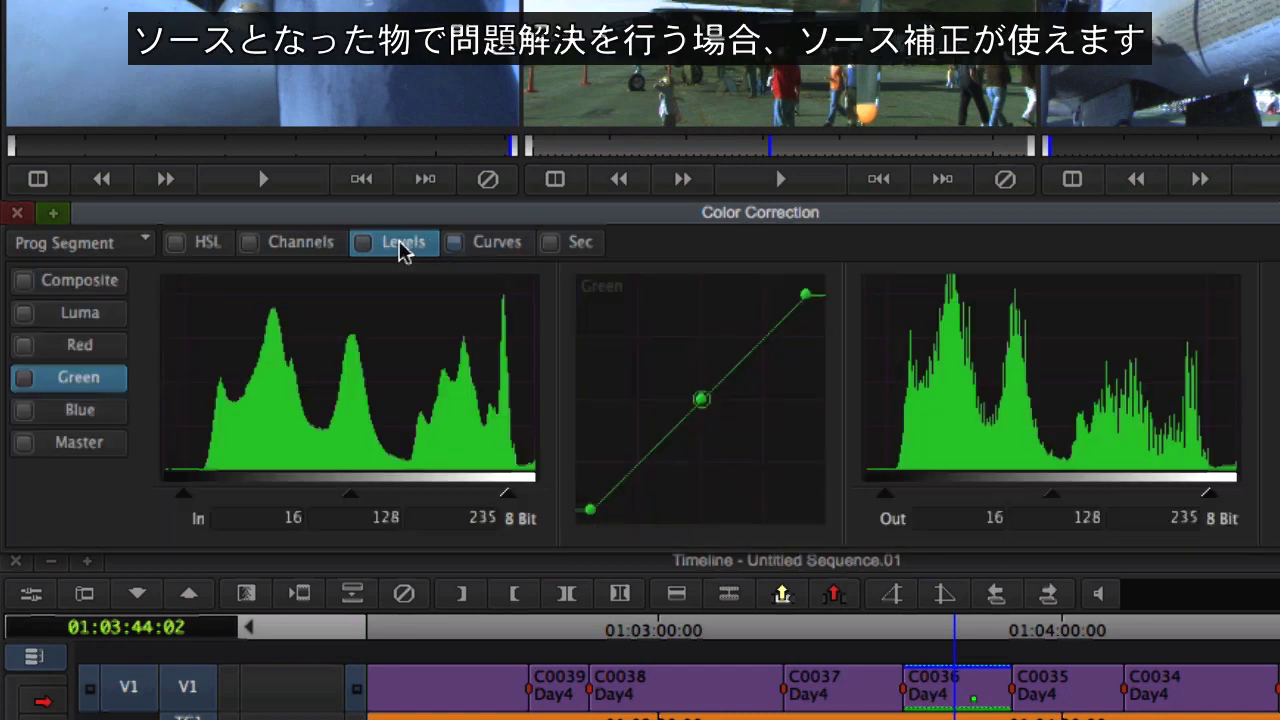
Switch to the Prog Track relationship, lower the green levels midpoint, then remove all colour corrections
{"action": "left_click", "coordinate": [143, 244]}
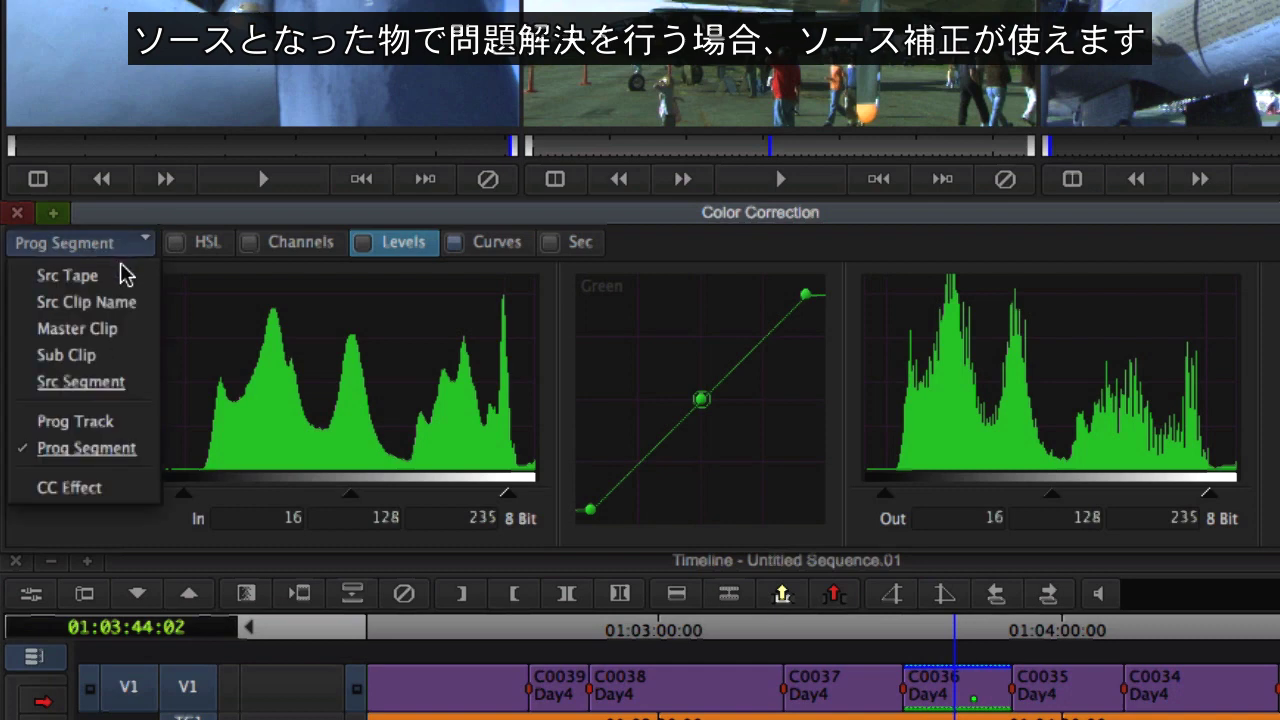
{"action": "left_click", "coordinate": [127, 423]}
{"action": "left_click_drag", "start_coordinate": [701, 399], "coordinate": [718, 443]}
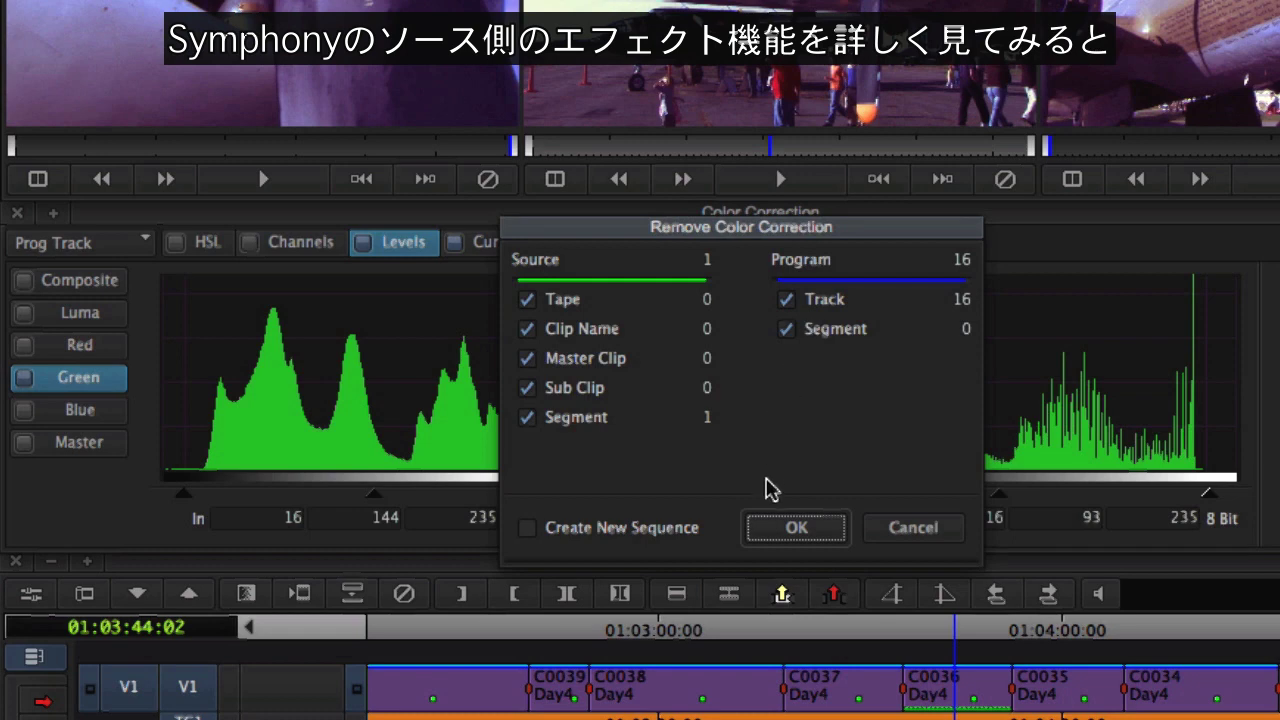
{"action": "left_click", "coordinate": [795, 530]}
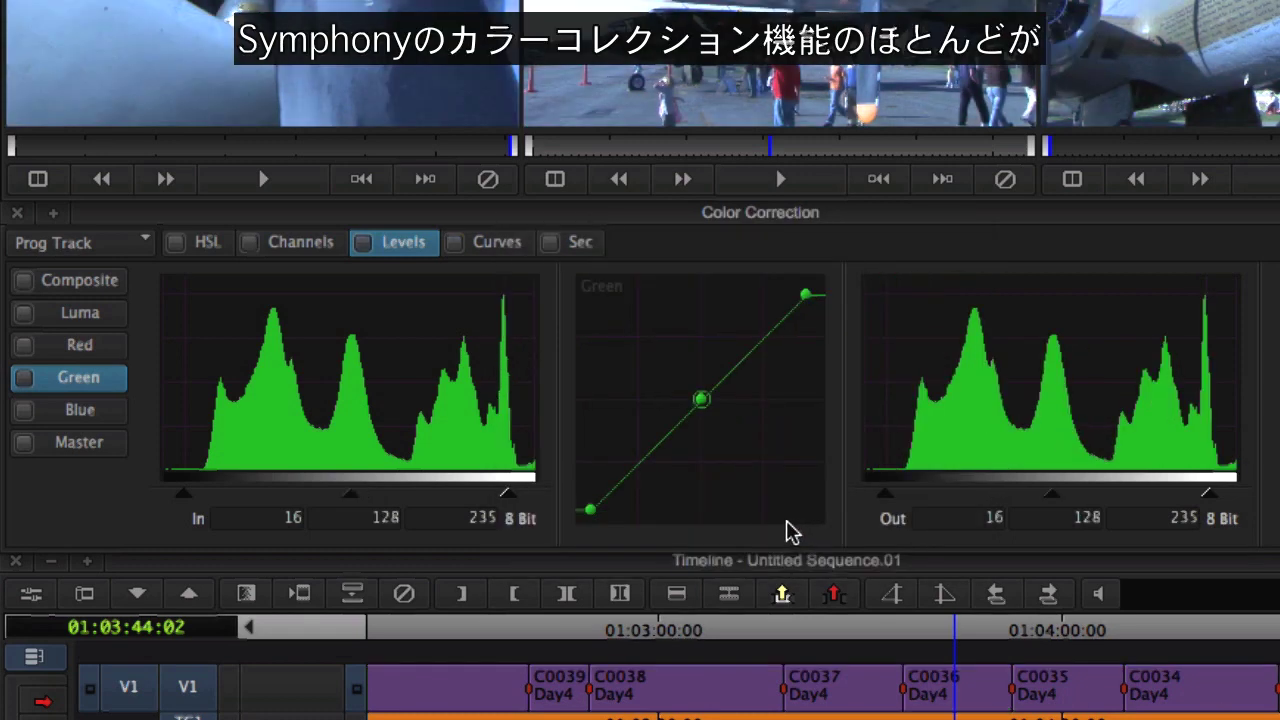
Set the Src Tape relationship and eyedrop a neutral point so the green and blue curves balance
{"action": "left_click", "coordinate": [143, 244]}
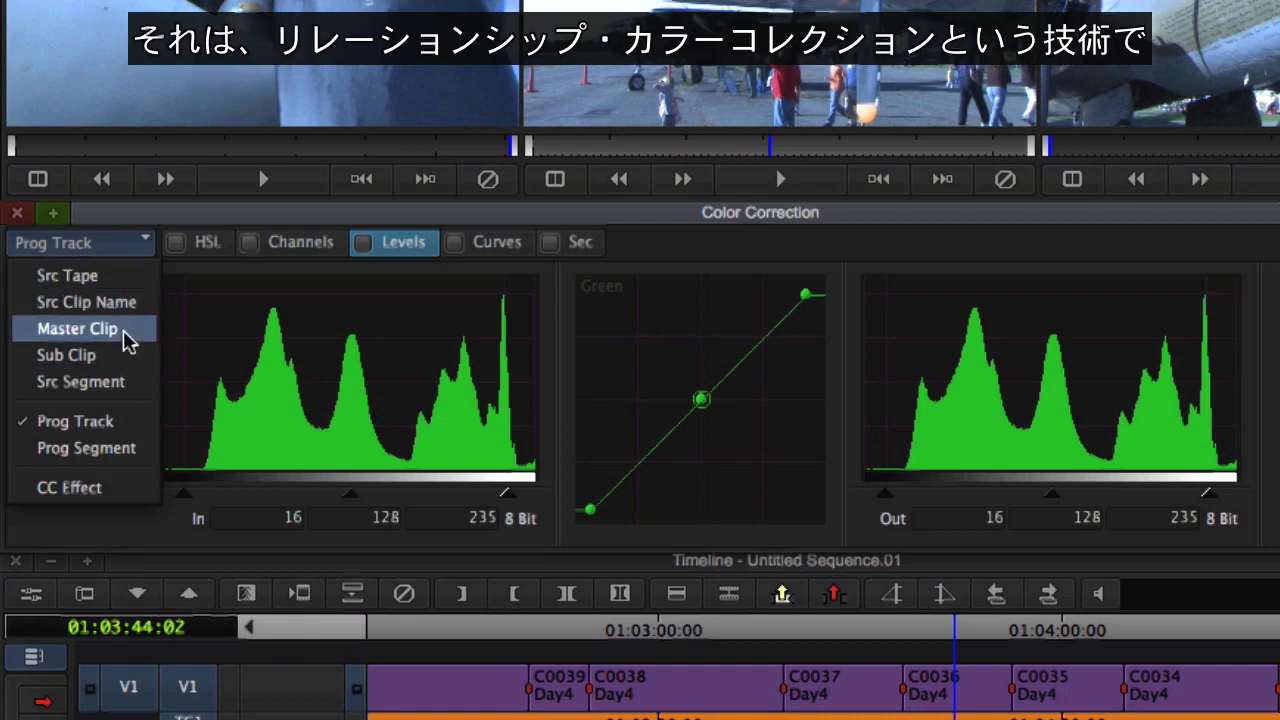
{"action": "left_click", "coordinate": [124, 288]}
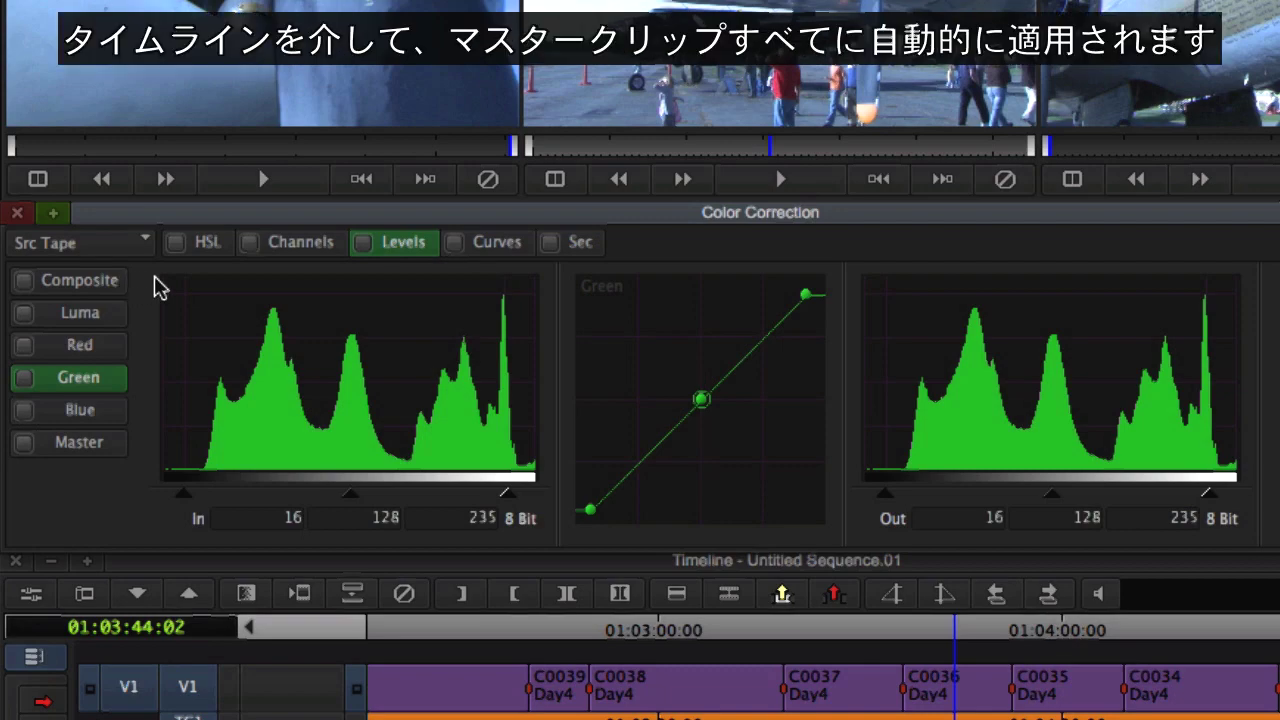
{"action": "left_click", "coordinate": [497, 242]}
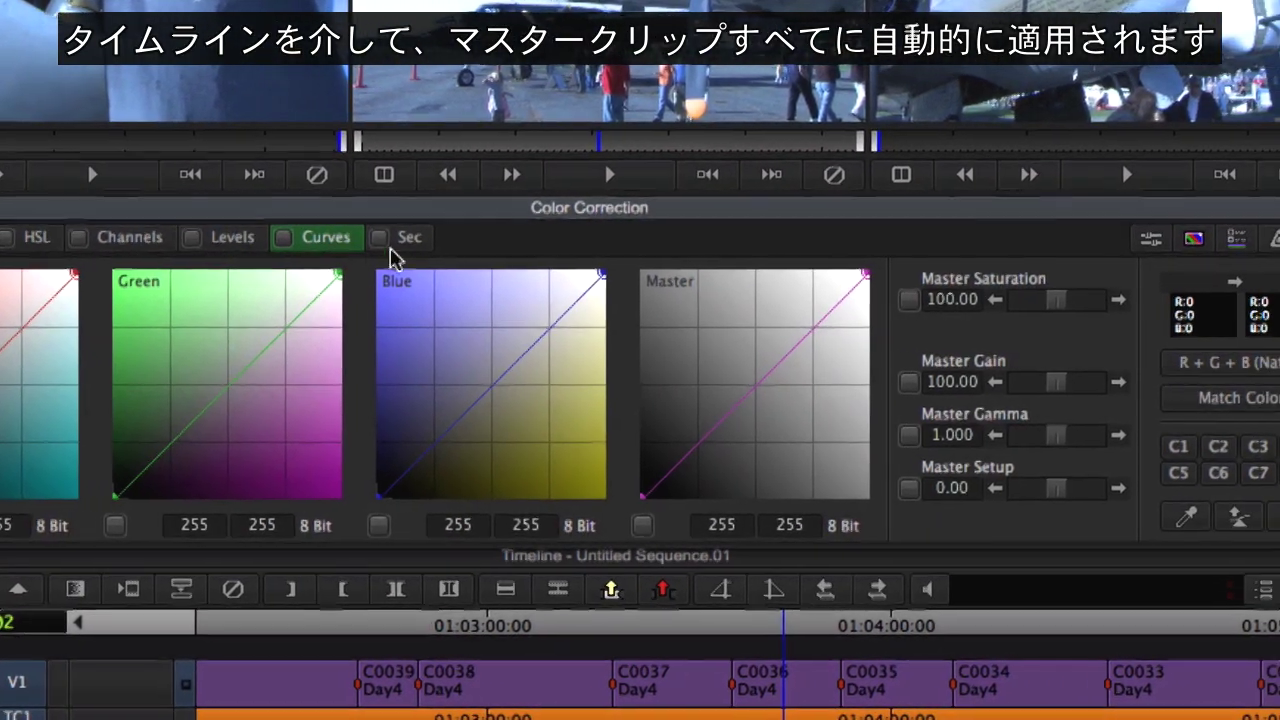
{"action": "left_click", "coordinate": [1174, 516]}
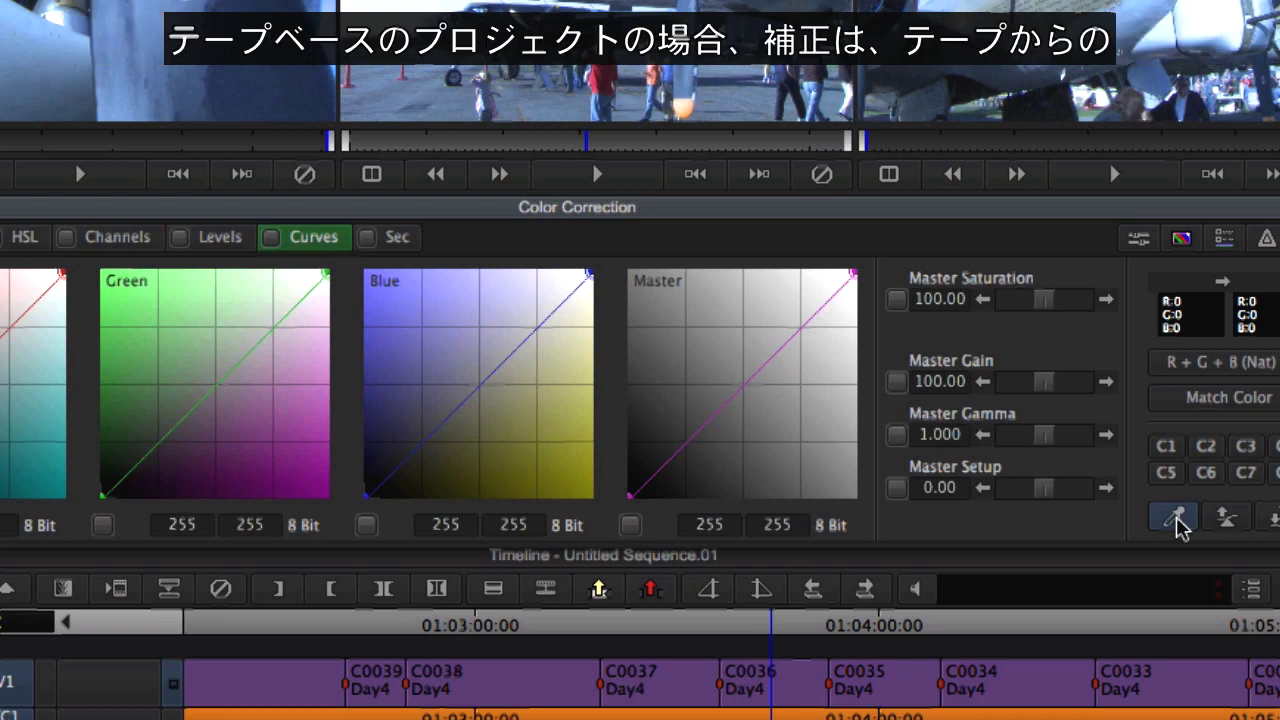
{"action": "left_click", "coordinate": [435, 94]}
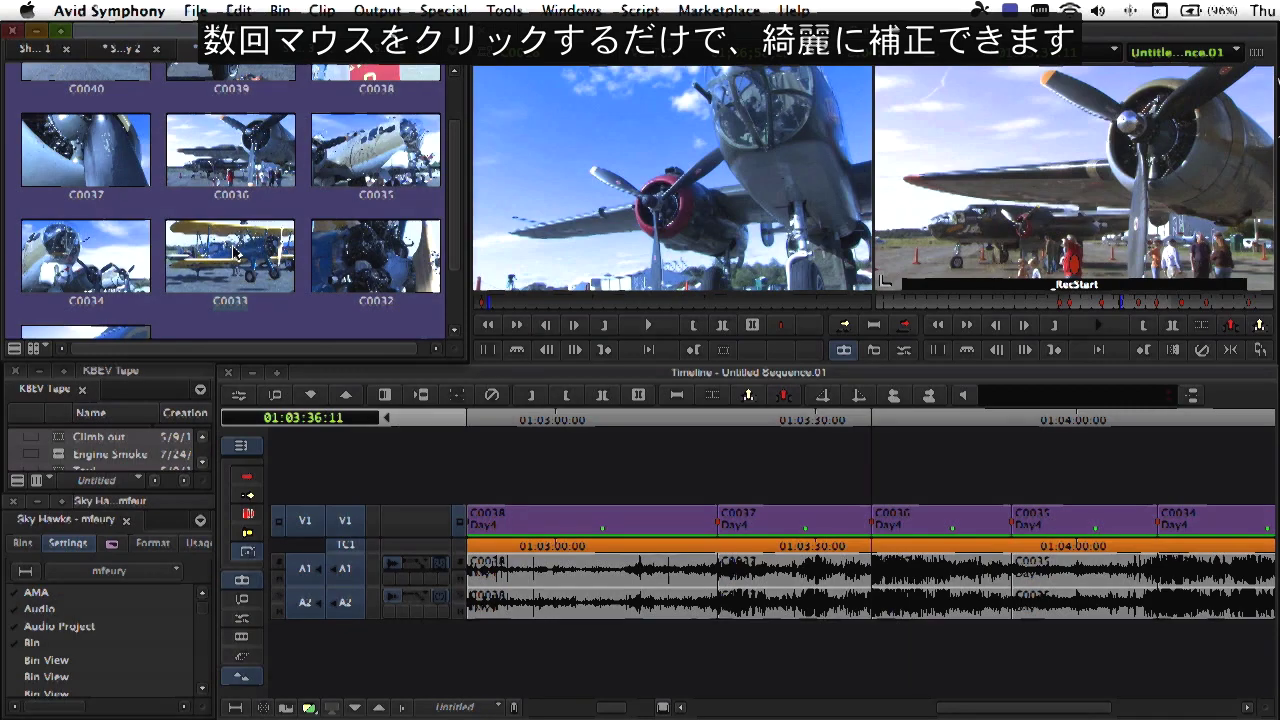
Insert clip C0033 before C0036 and update its correction to inherit the tape-level grade
{"action": "left_click_drag", "start_coordinate": [236, 253], "coordinate": [687, 484]}
{"action": "left_click_drag", "start_coordinate": [857, 539], "coordinate": [886, 517]}
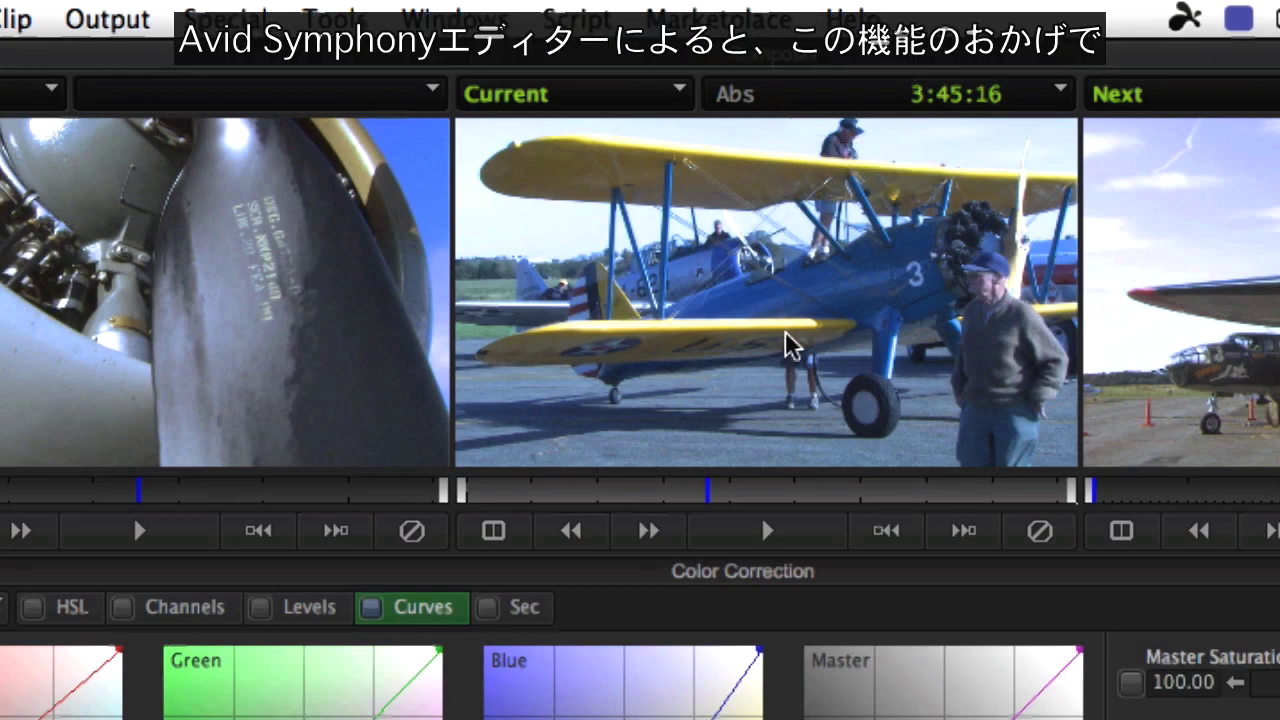
{"action": "right_click", "coordinate": [801, 341]}
{"action": "left_click", "coordinate": [883, 406]}
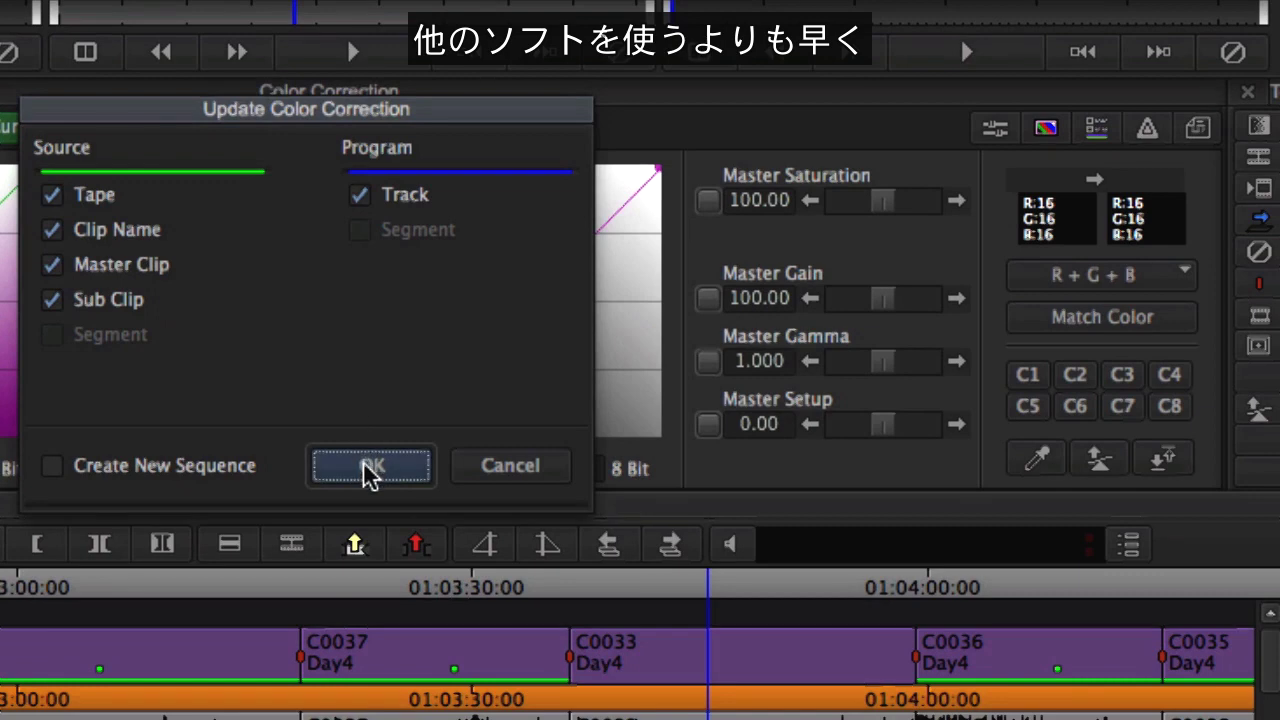
{"action": "left_click", "coordinate": [370, 466]}
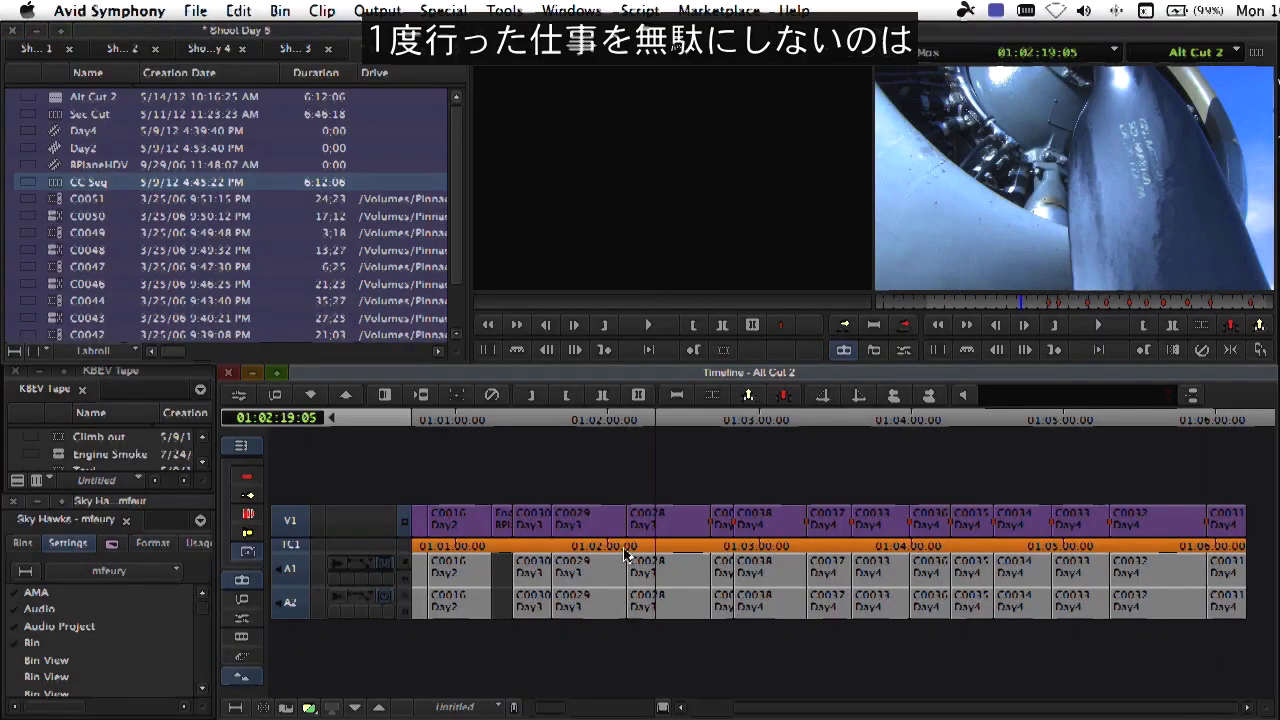
Jump to the shot at 01:03:23:02 in Alt Cut 2 and load CC Seq as the source sequence
{"action": "left_click", "coordinate": [818, 530]}
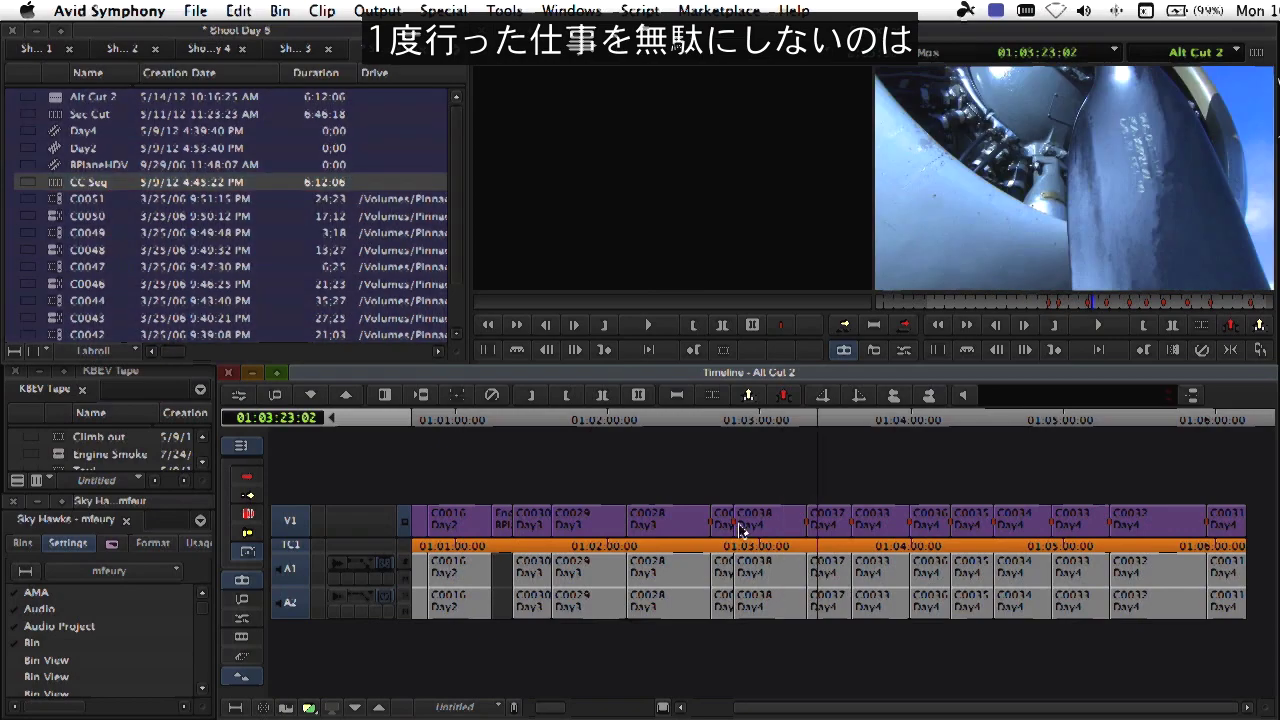
{"action": "left_click", "coordinate": [55, 185]}
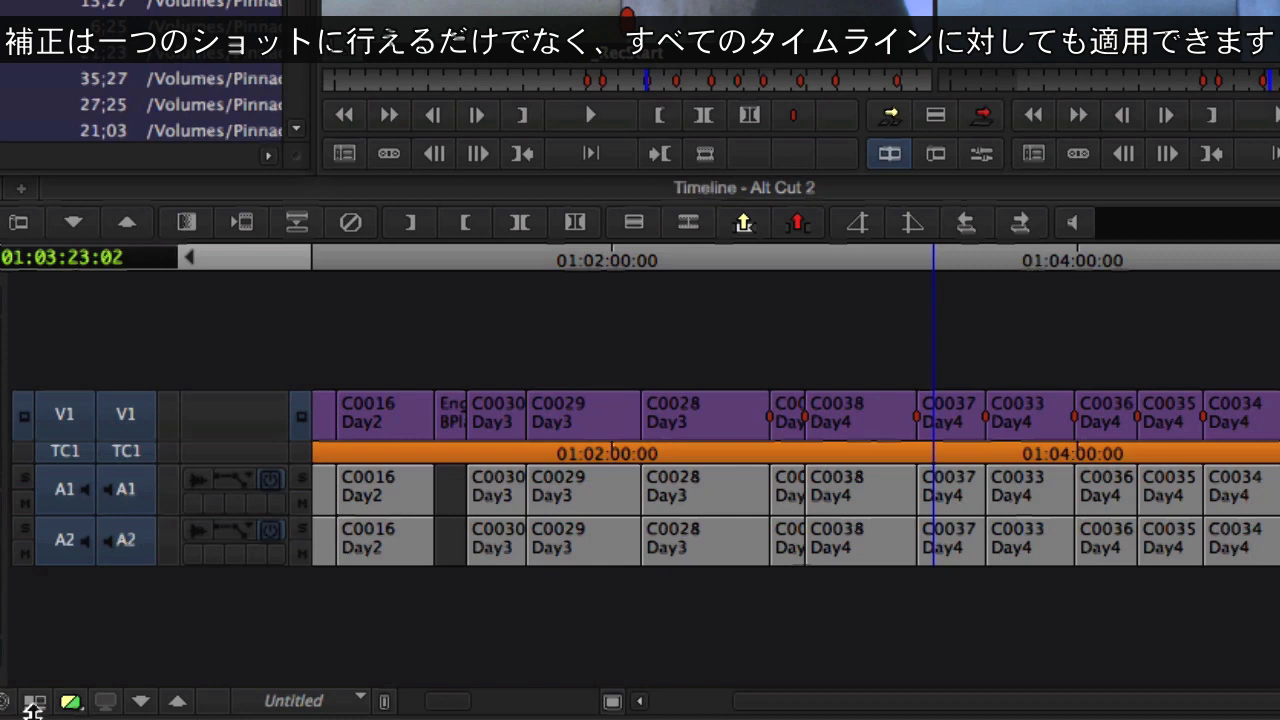
{"action": "left_click", "coordinate": [34, 702]}
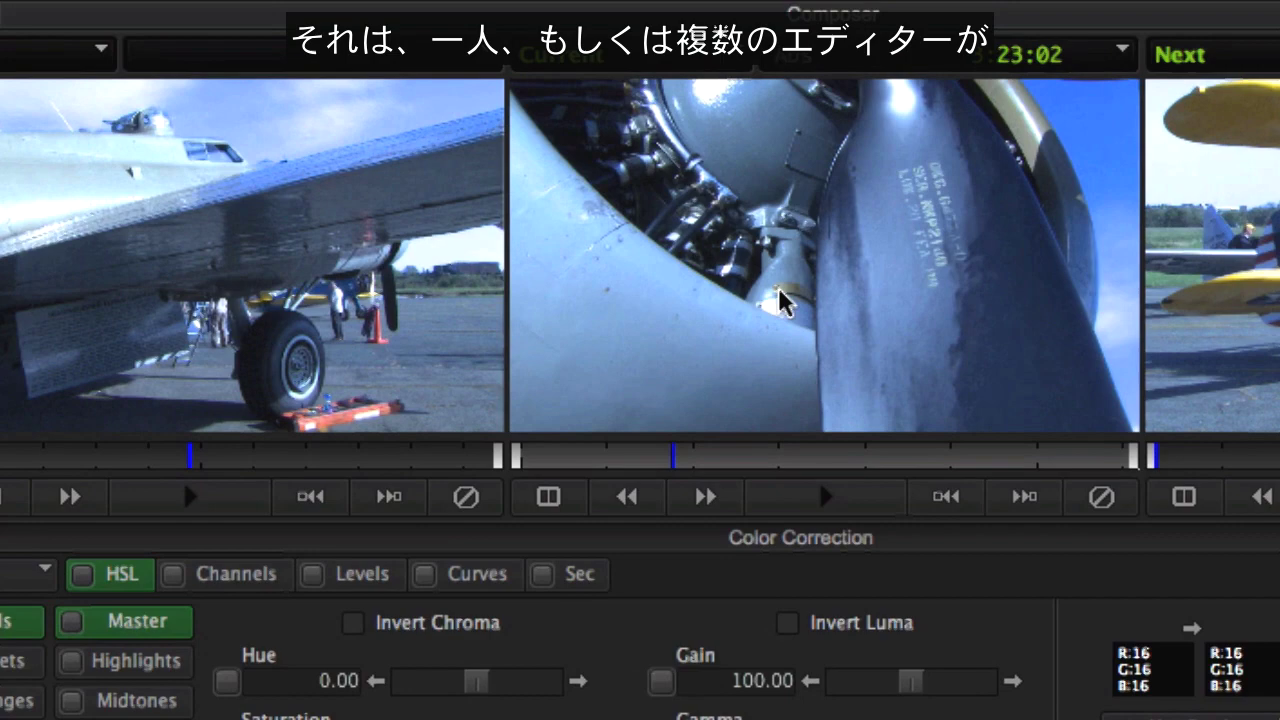
Merge CC Seq's corrections into the current shot, choosing Prefer Latest for conflicts
{"action": "right_click", "coordinate": [735, 273]}
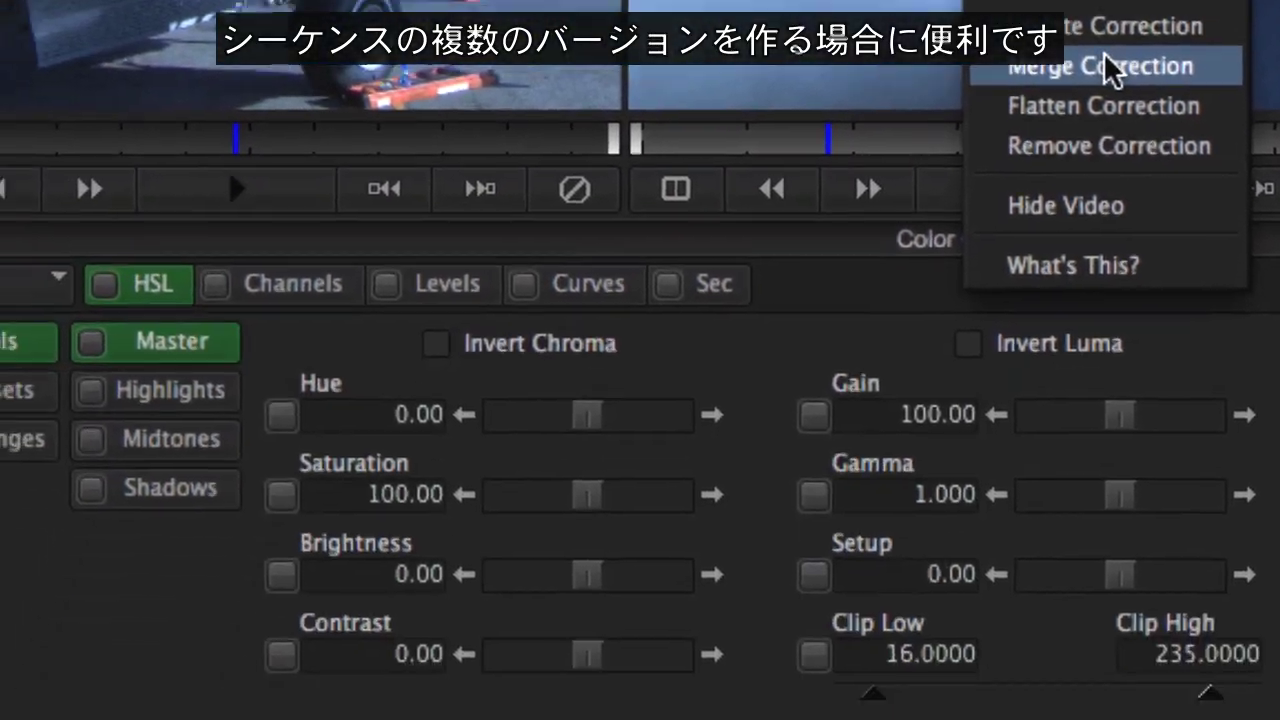
{"action": "left_click", "coordinate": [960, 447]}
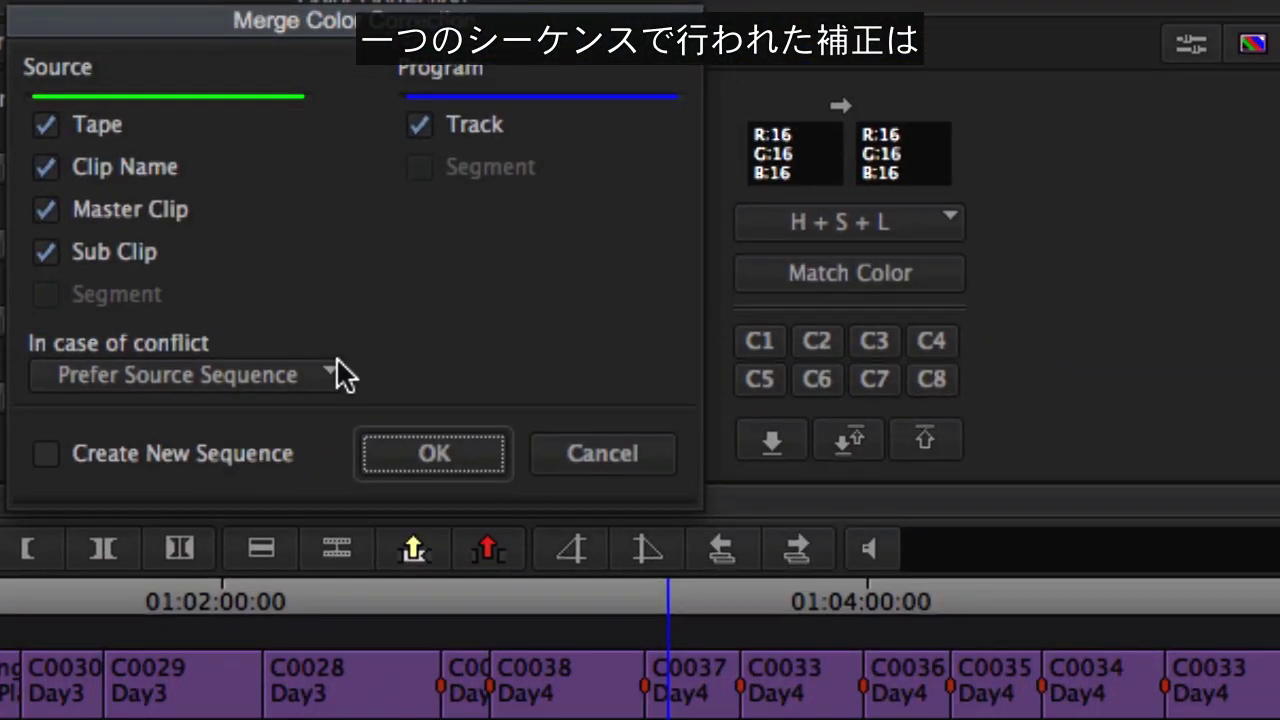
{"action": "left_click", "coordinate": [946, 575]}
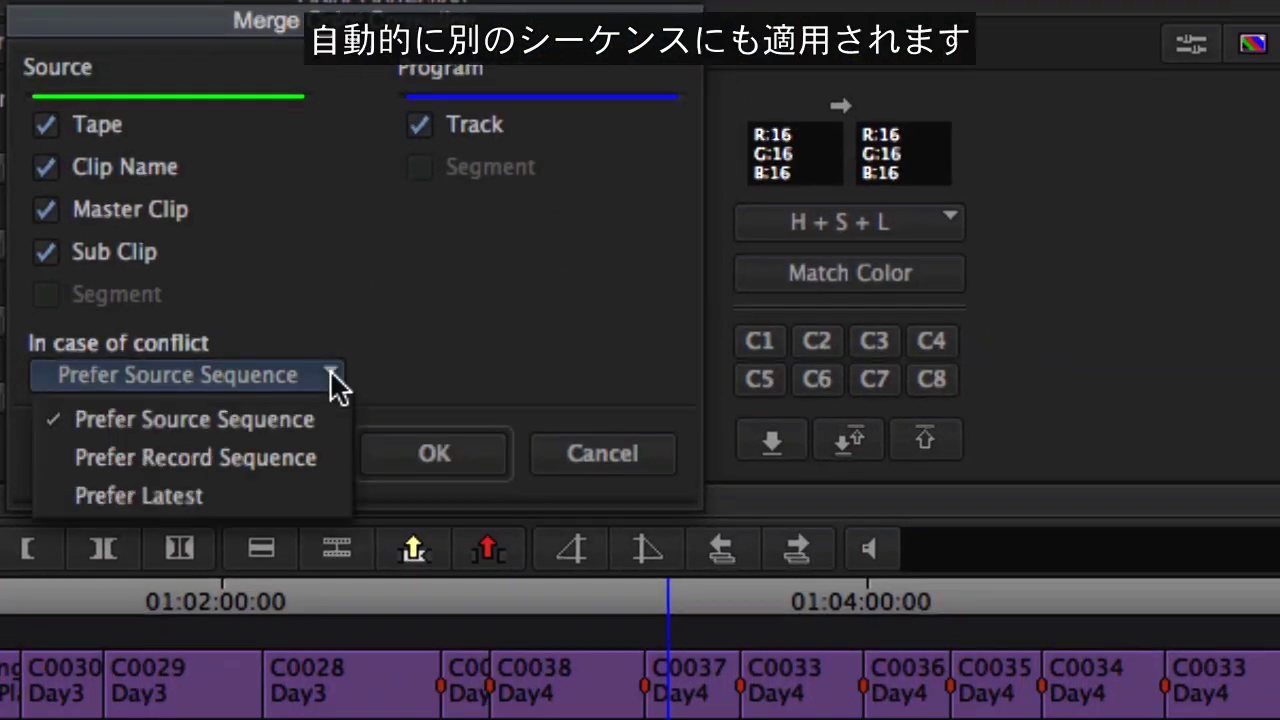
{"action": "left_click", "coordinate": [300, 488]}
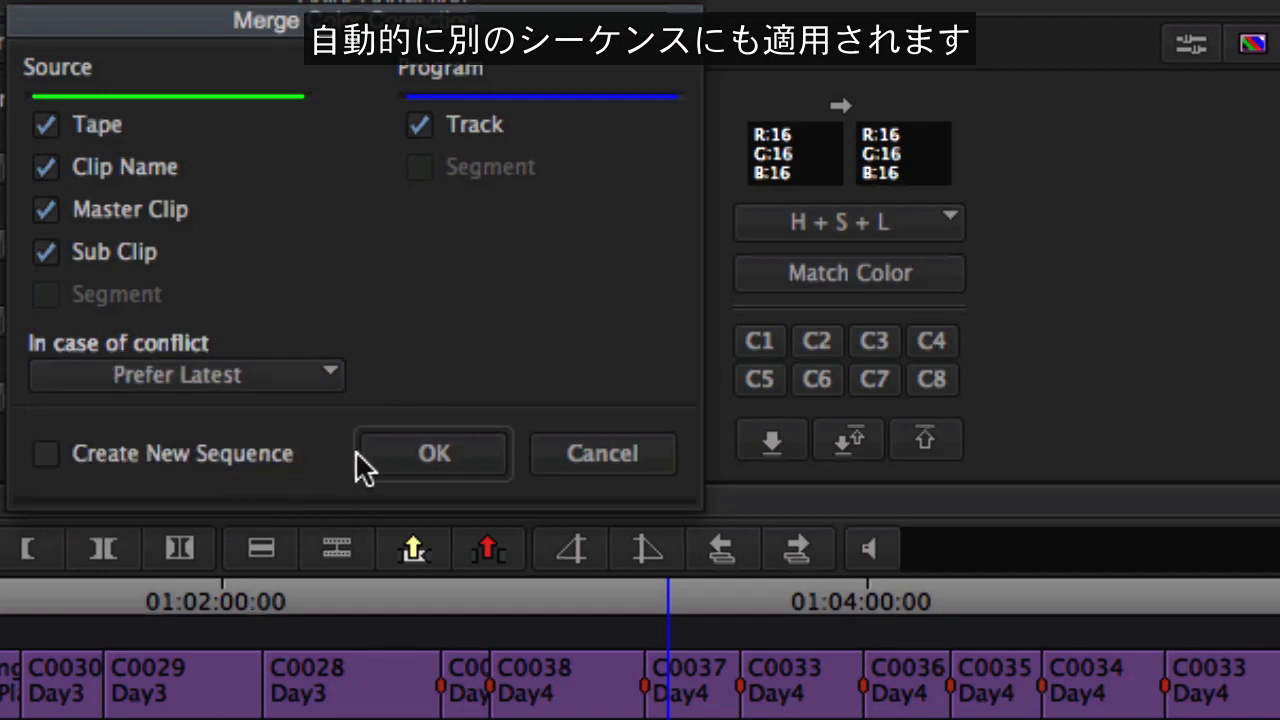
{"action": "left_click", "coordinate": [423, 464]}
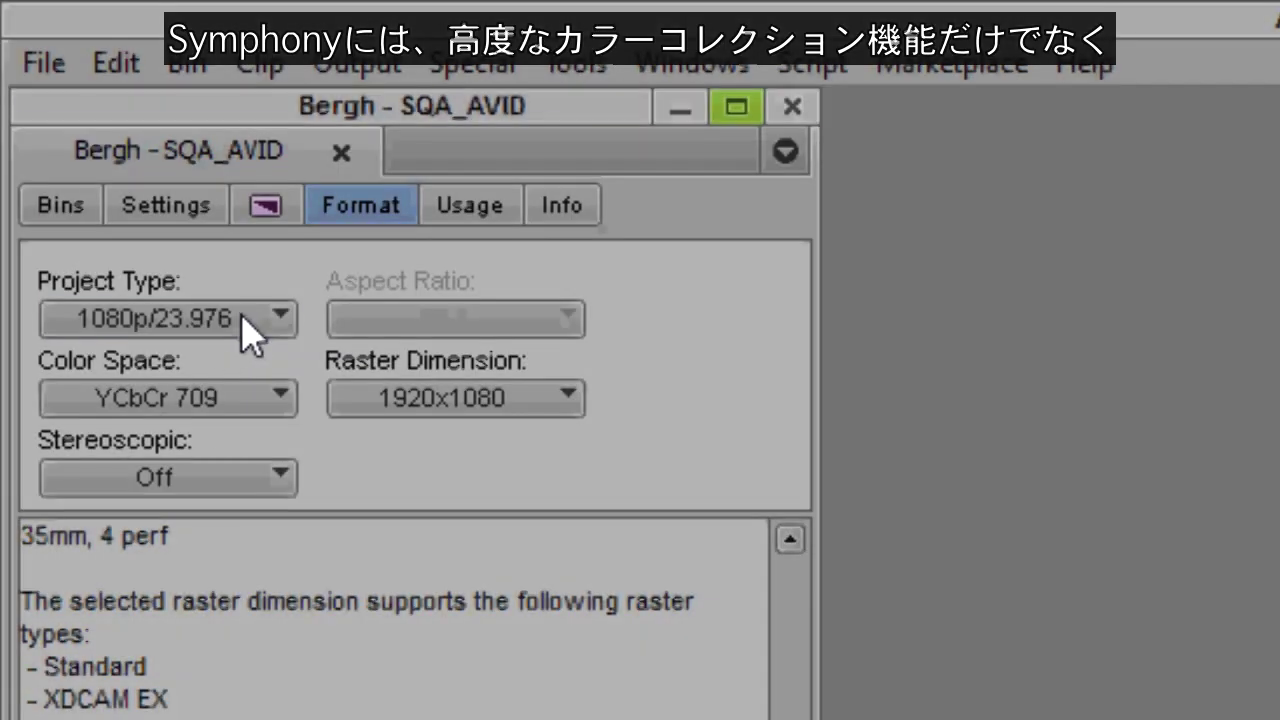
{"action": "left_click", "coordinate": [251, 333]}
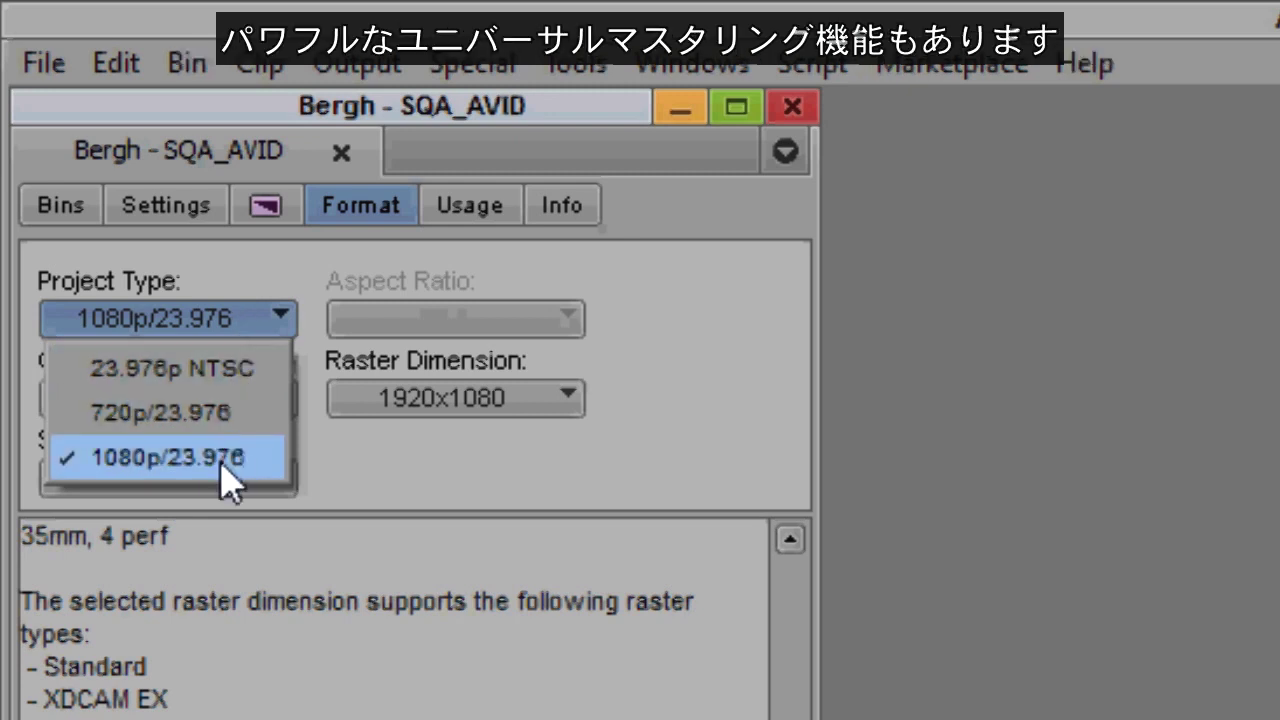
Keep the project type at 1080p/23.976 and open the Digital Cut output tool
{"action": "left_click", "coordinate": [215, 334]}
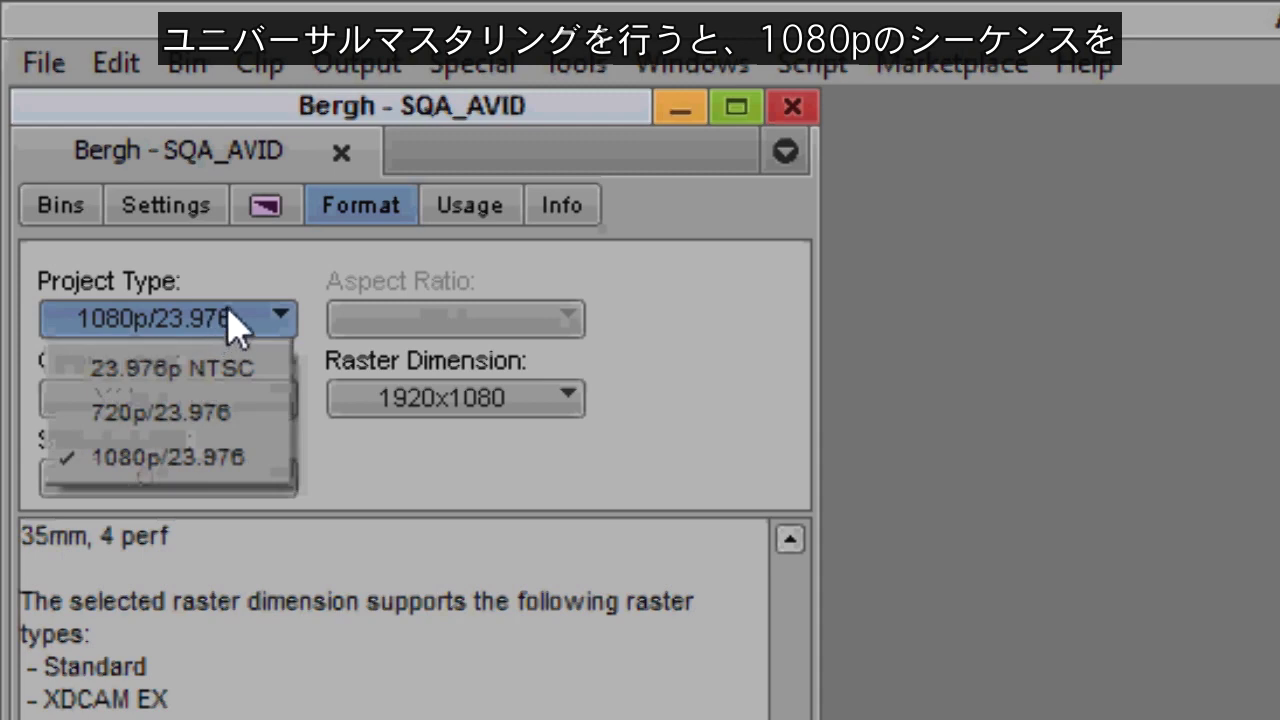
{"action": "left_click", "coordinate": [358, 68]}
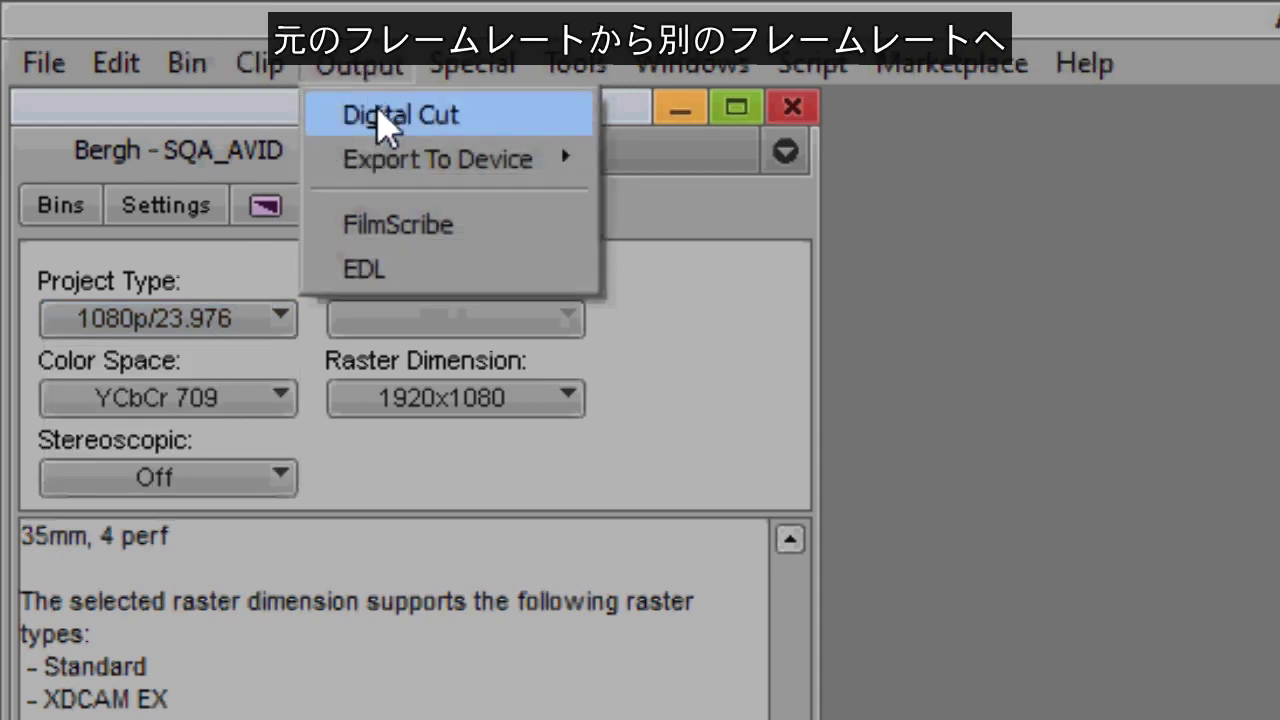
{"action": "left_click", "coordinate": [380, 116]}
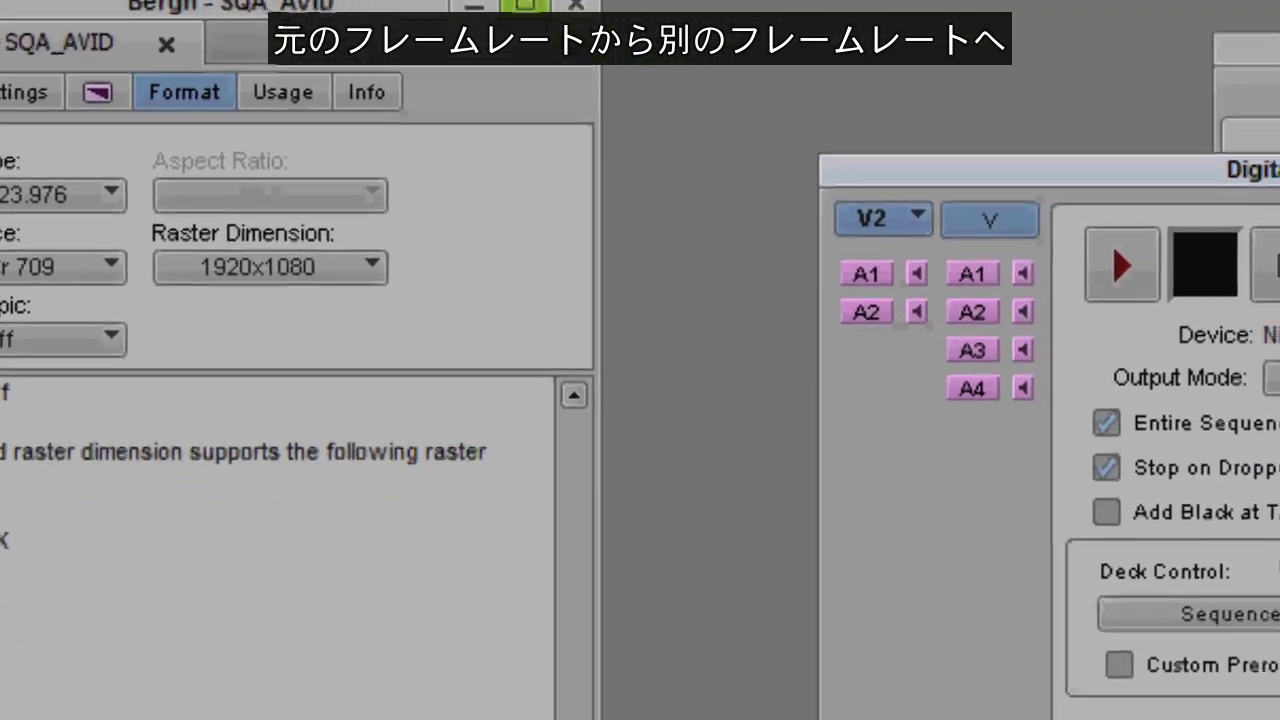
Choose 1080i59.94 / NTSC as the Digital Cut output format to cross-convert the 1080p/23.976 sequence
{"action": "left_click", "coordinate": [1279, 719]}
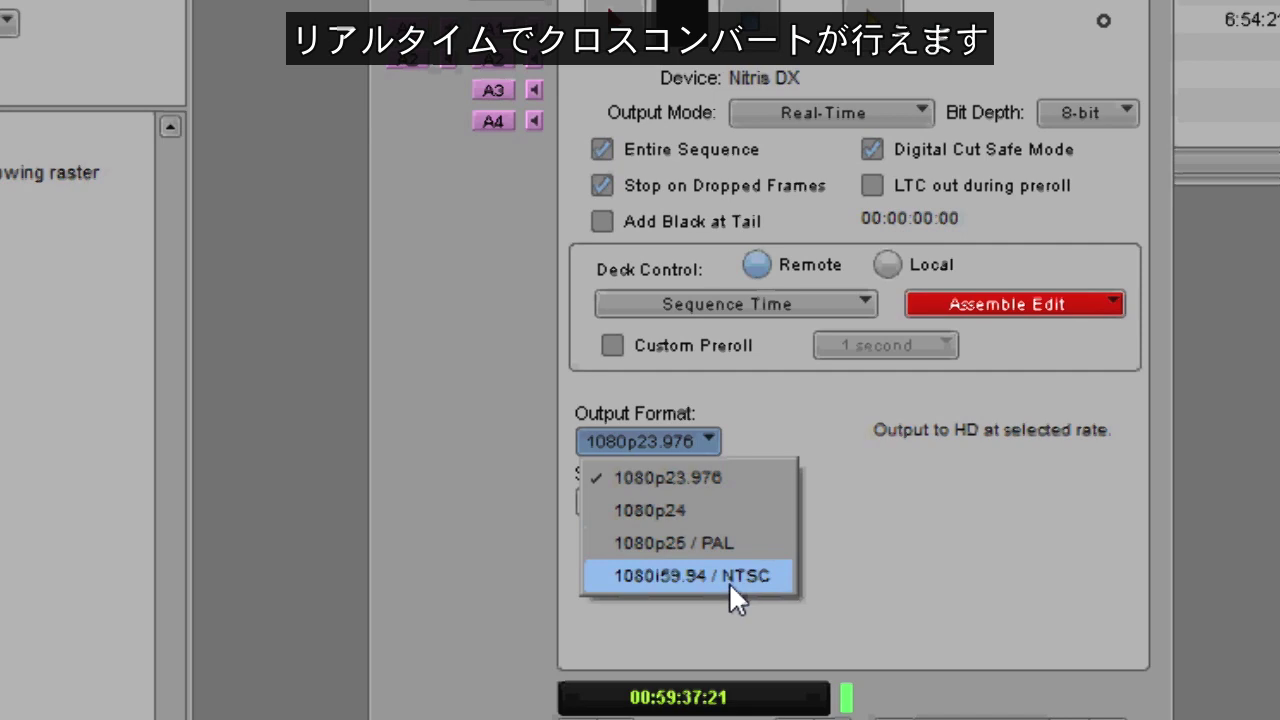
{"action": "left_click", "coordinate": [729, 578]}
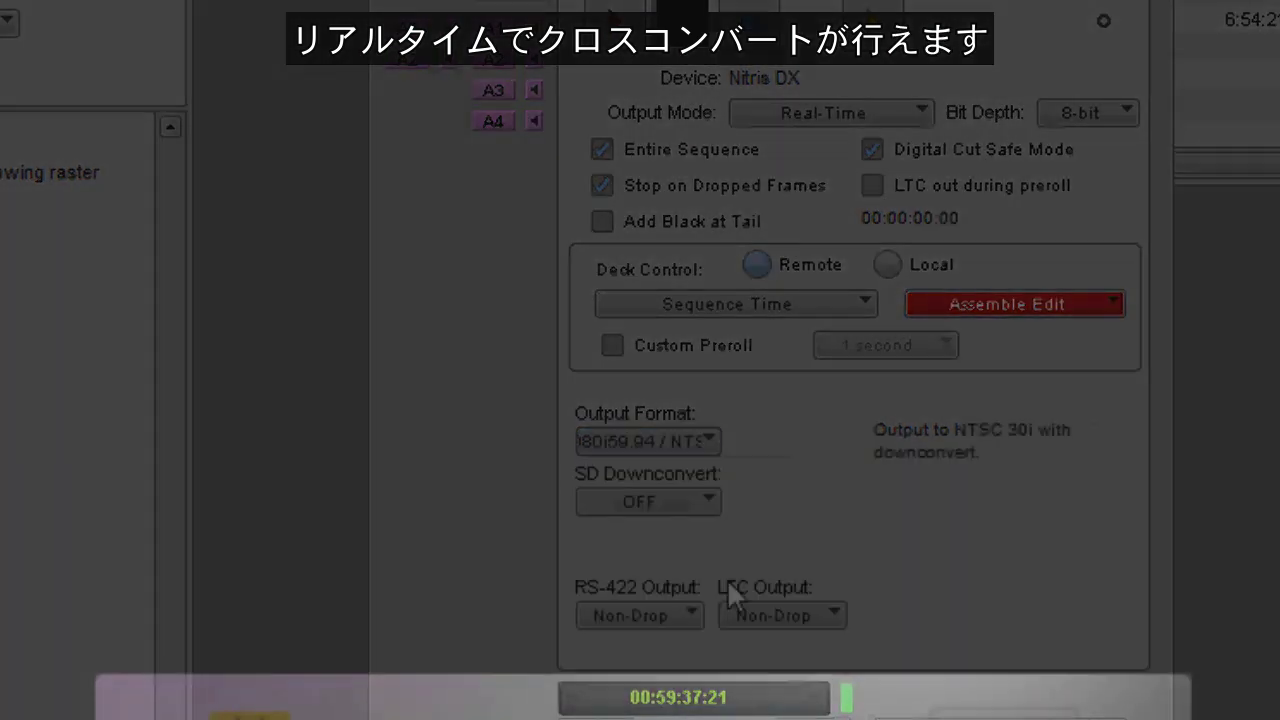